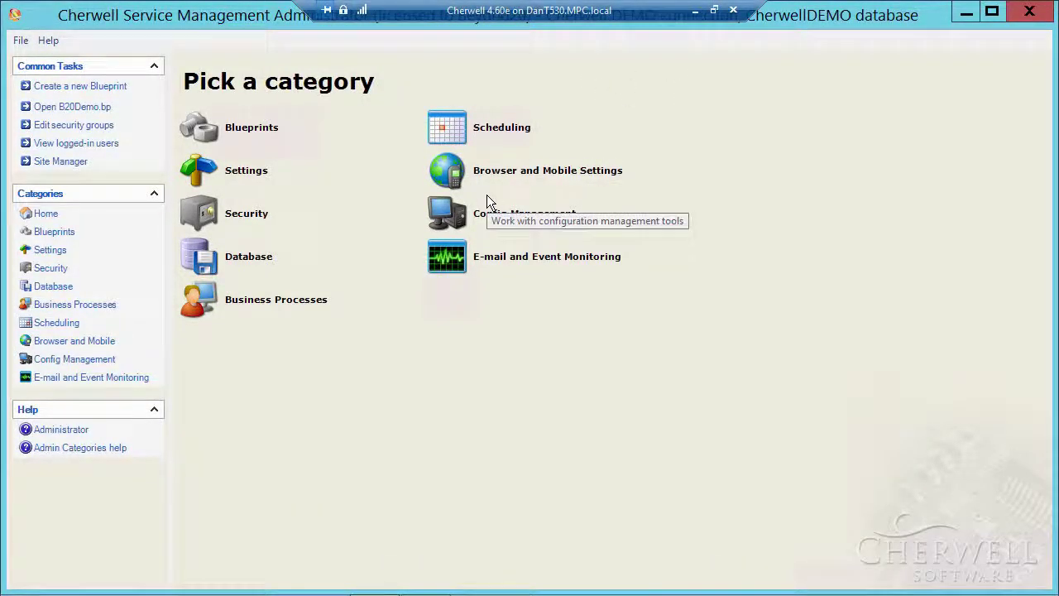
- Create a new Blueprint, open the Incident business object for editing and select its Initial Owner field
click(70, 87)
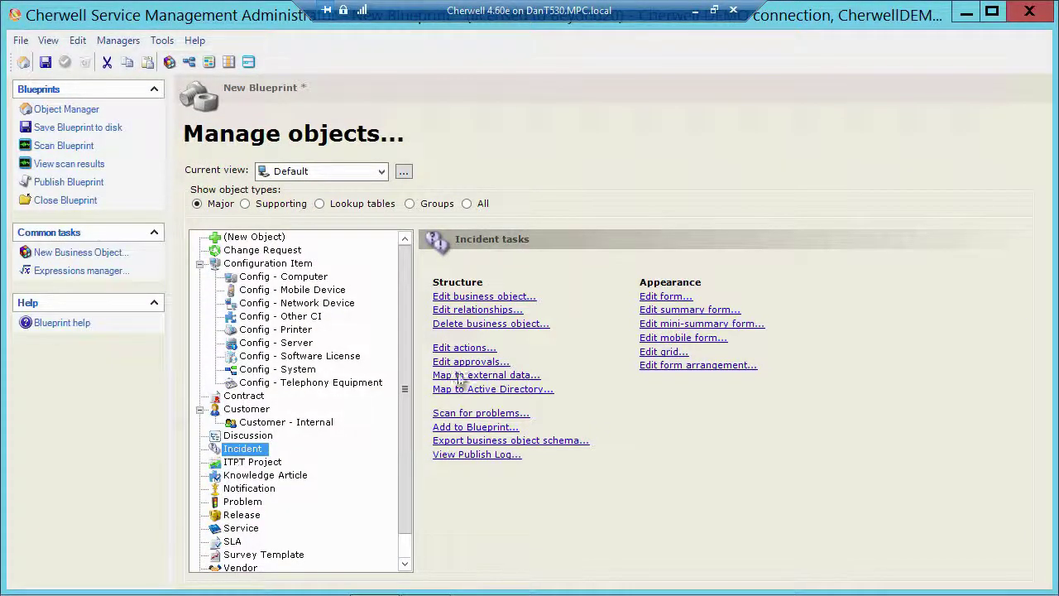
click(476, 297)
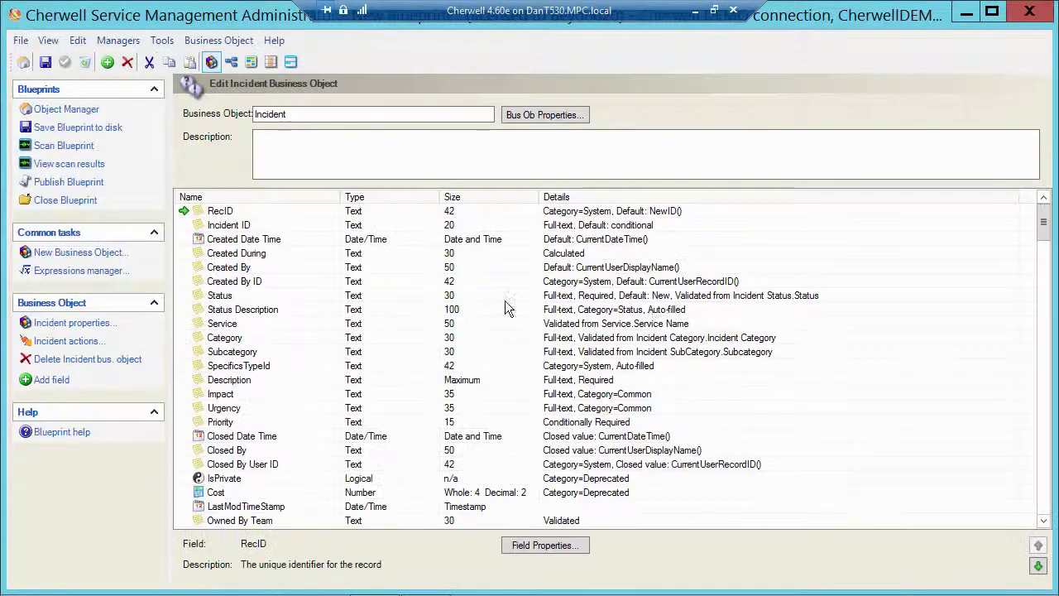
drag(1044, 223, 1044, 509)
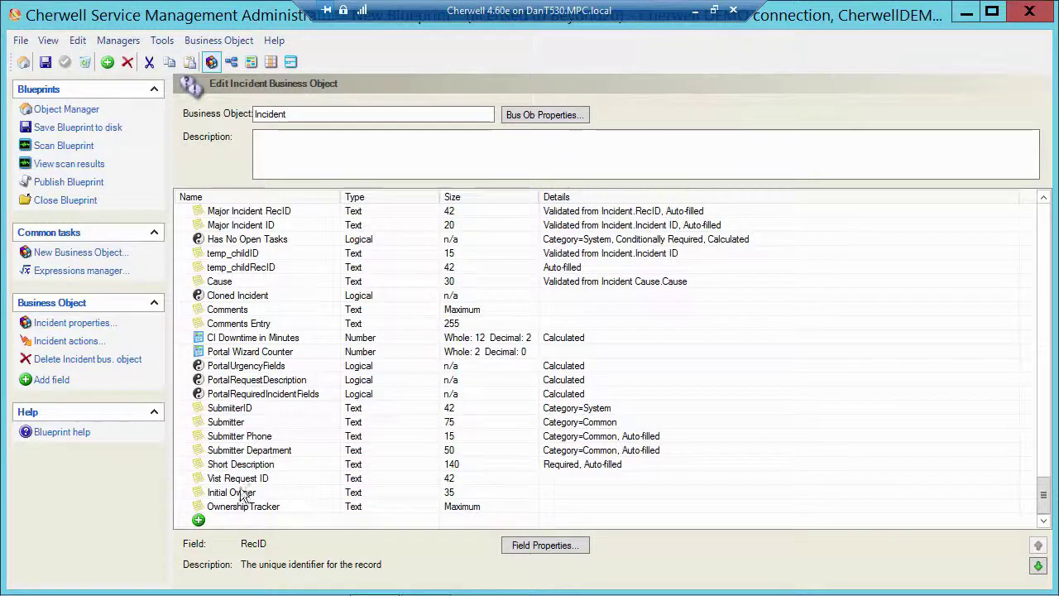
click(188, 491)
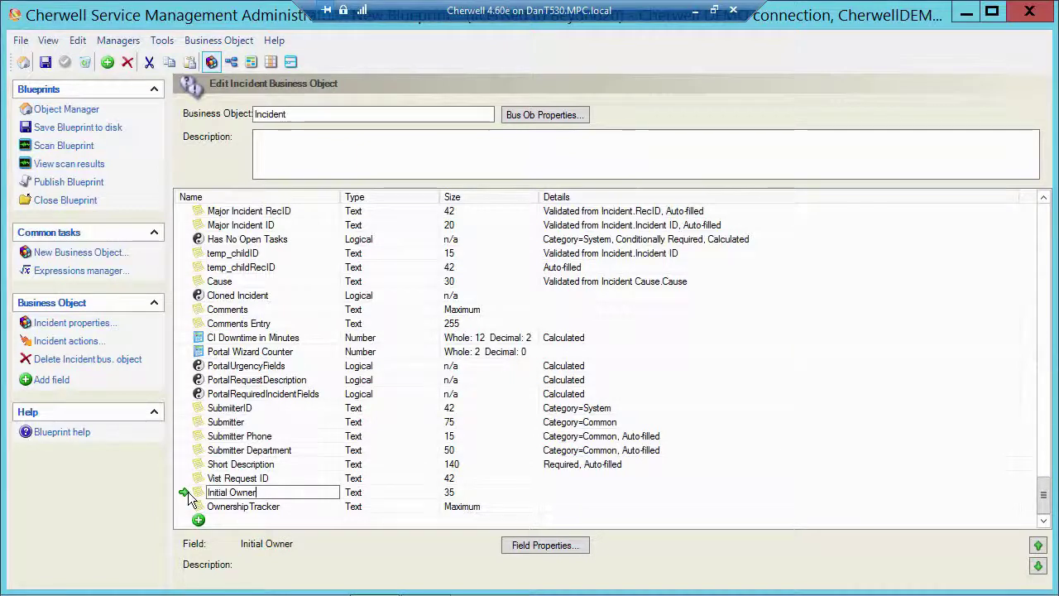
- Open the Incident business object's automatic actions and show the settings of the Track Initial Owner save action
click(232, 42)
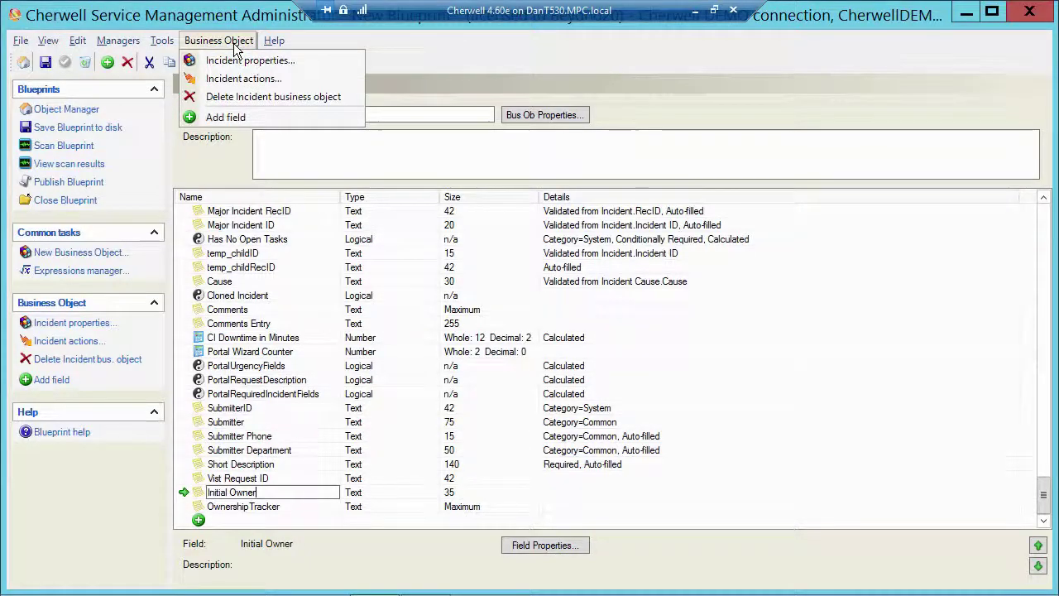
click(210, 81)
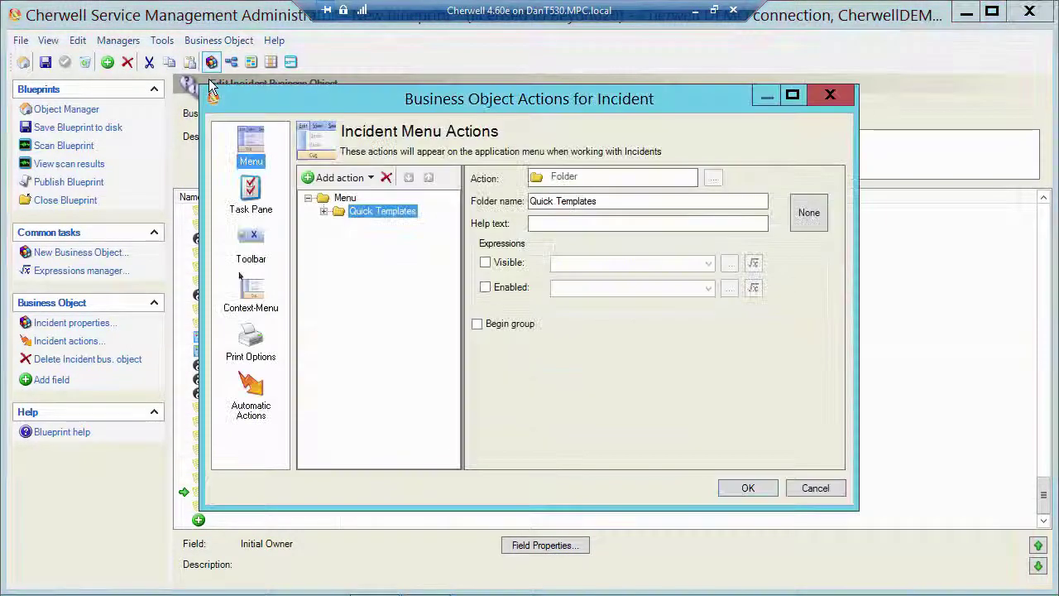
click(234, 409)
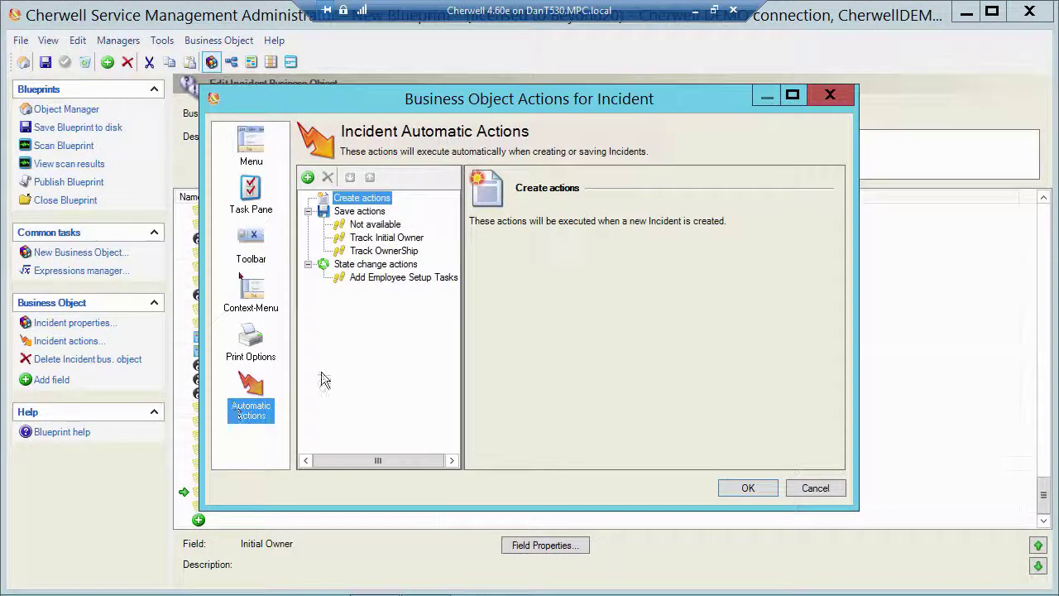
click(399, 238)
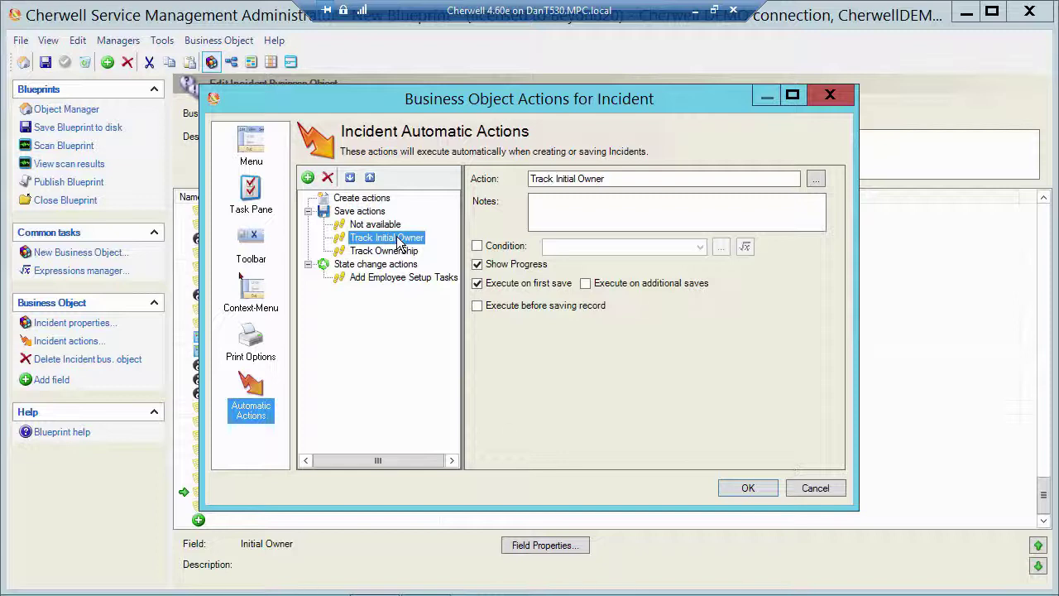
- Examine the Update Business Object step of the Track Initial Owner One-Step with only set fields shown, and close it without changes
click(814, 179)
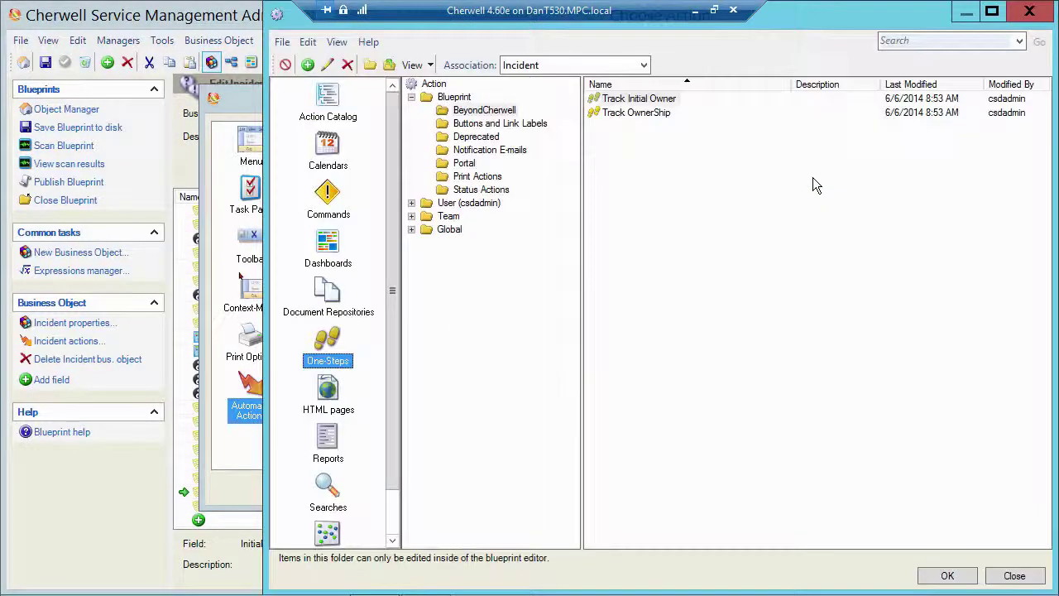
click(599, 99)
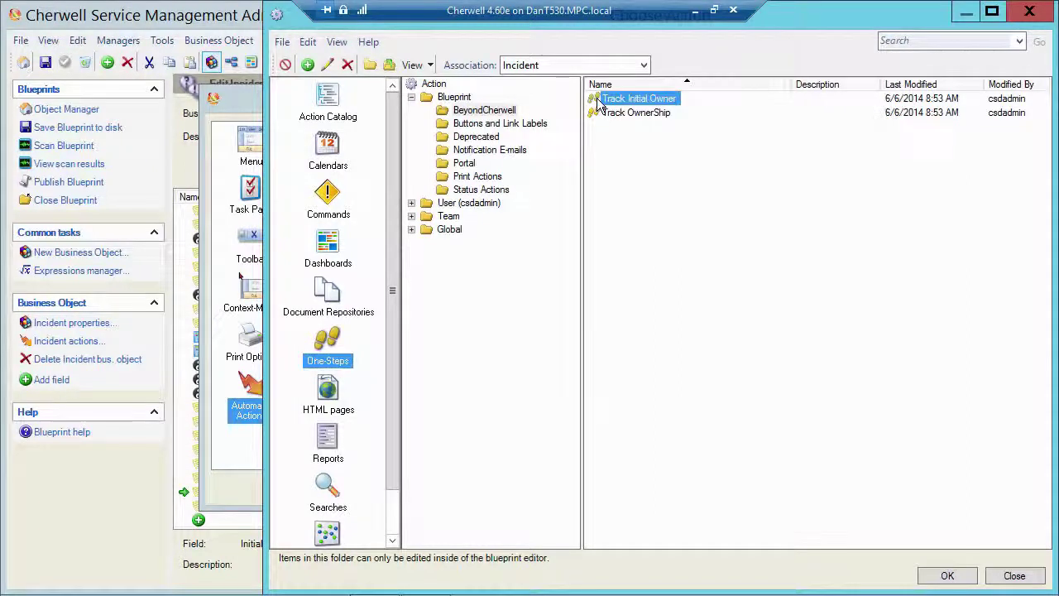
click(328, 65)
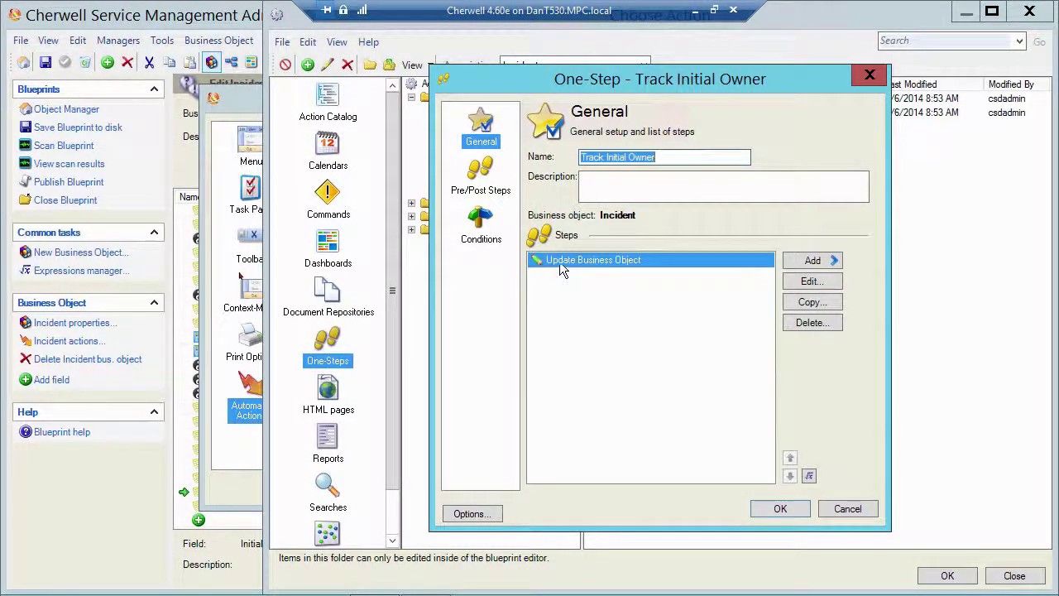
click(790, 281)
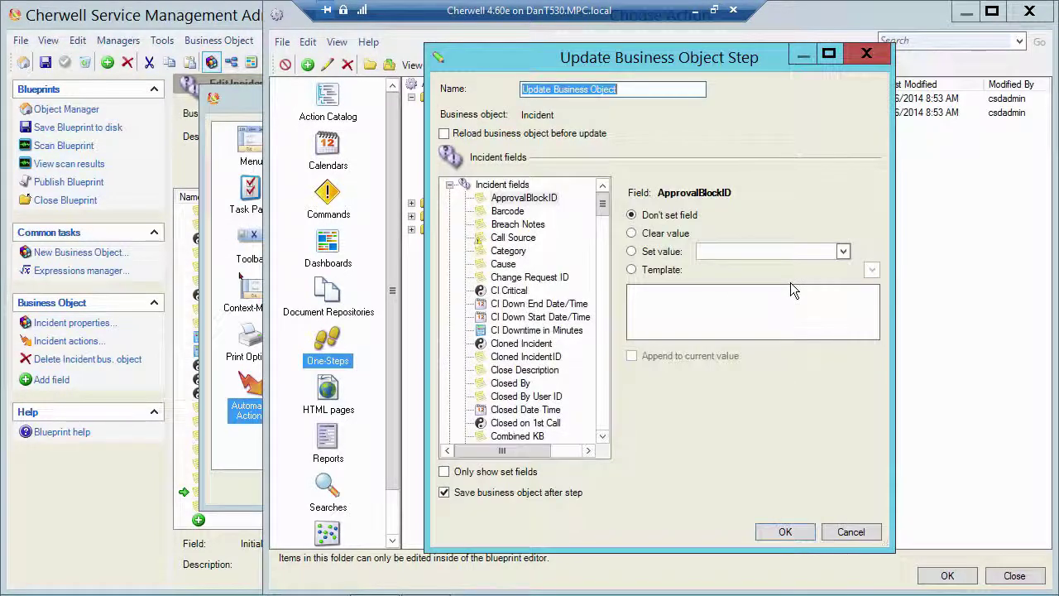
click(444, 471)
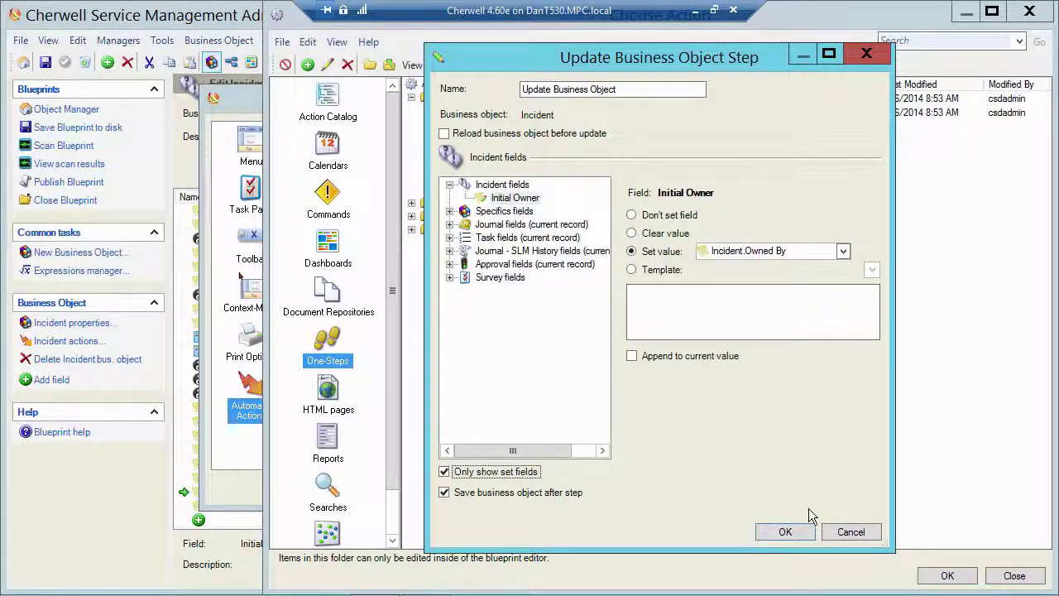
click(851, 535)
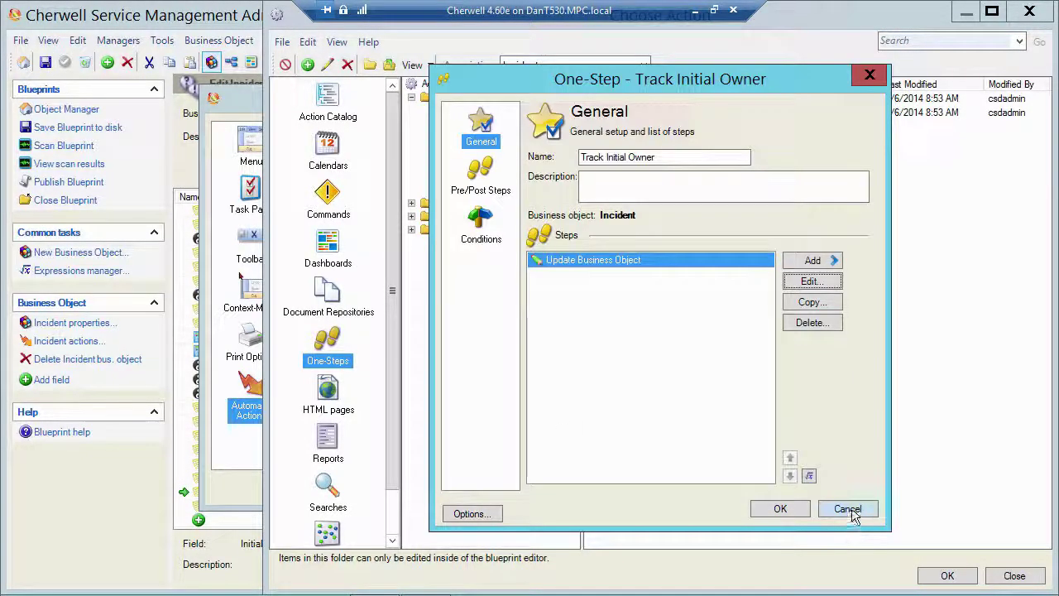
click(849, 508)
click(1014, 577)
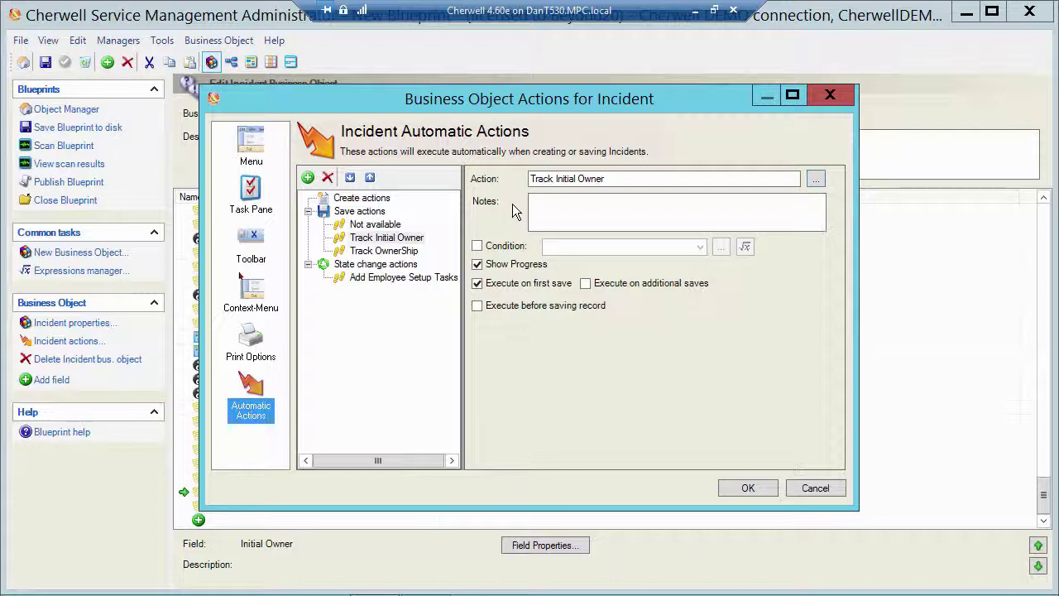
- Examine the Track OwnerShip save action and the set fields in its One-Step's Update Business Object step, and cancel out of the Incident actions
click(376, 251)
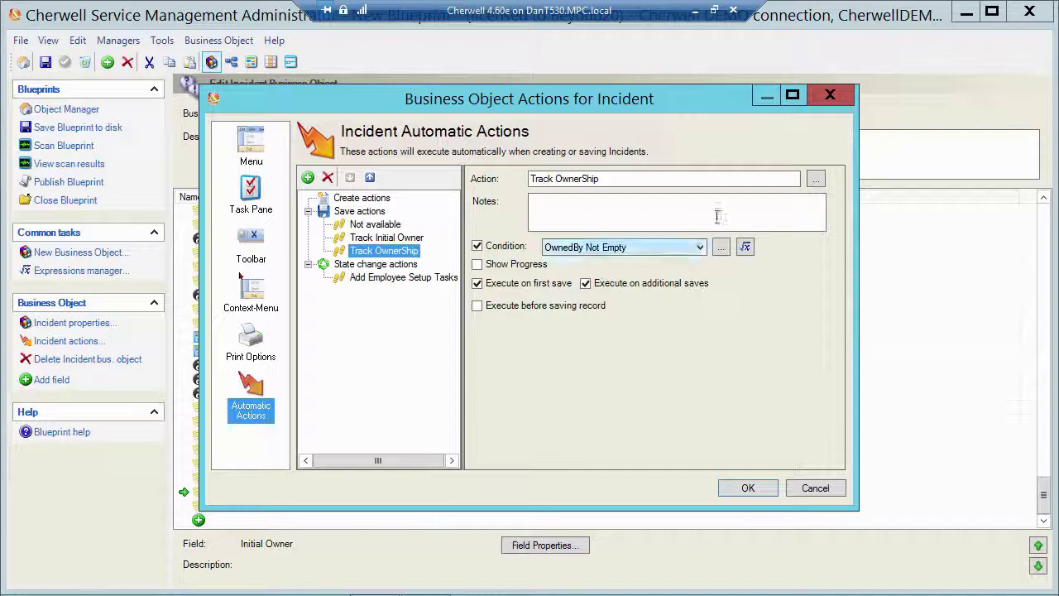
click(814, 182)
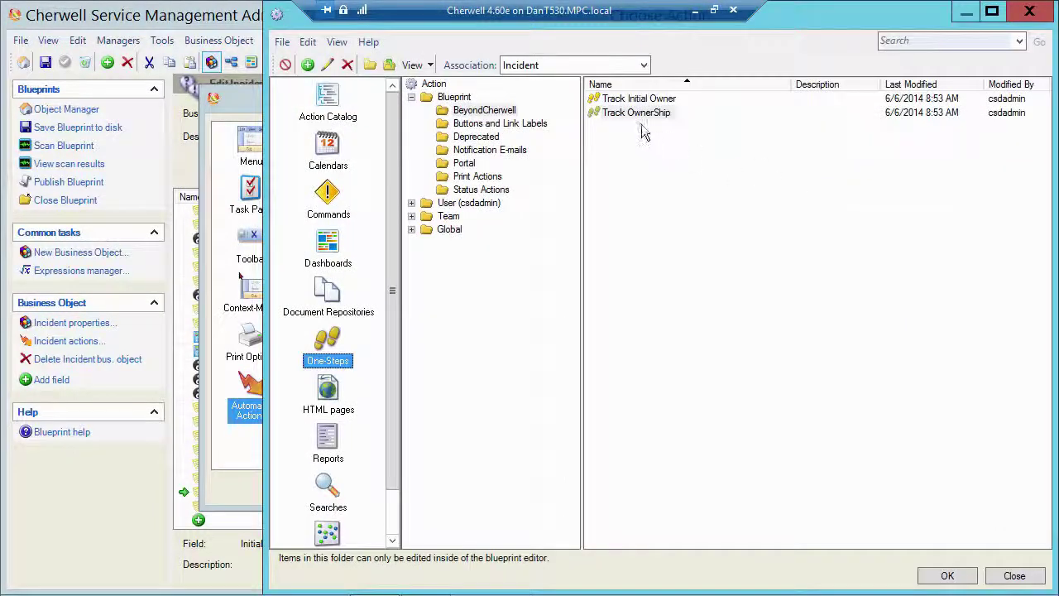
click(594, 114)
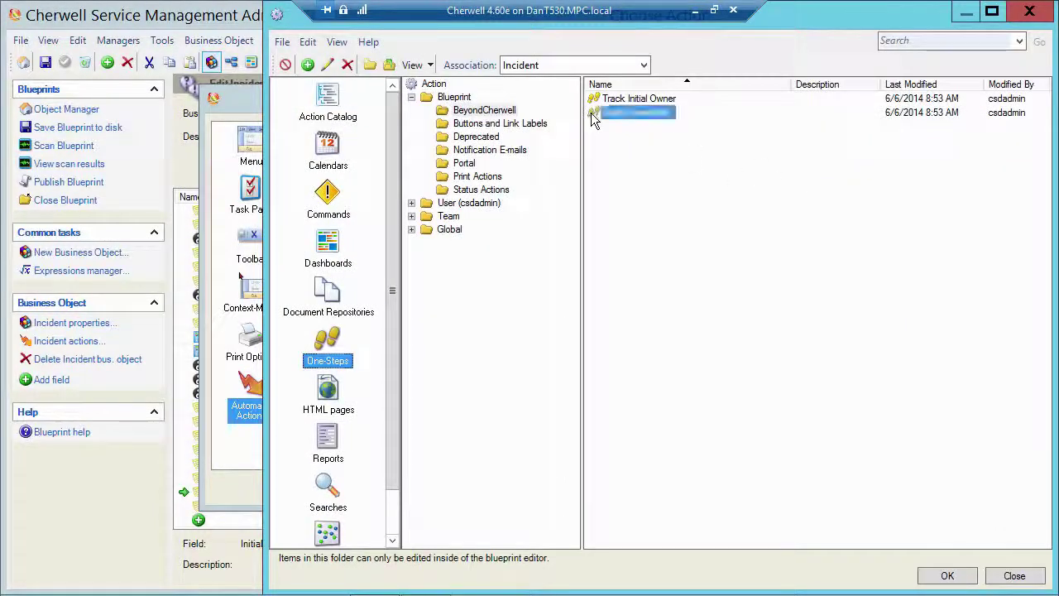
click(326, 65)
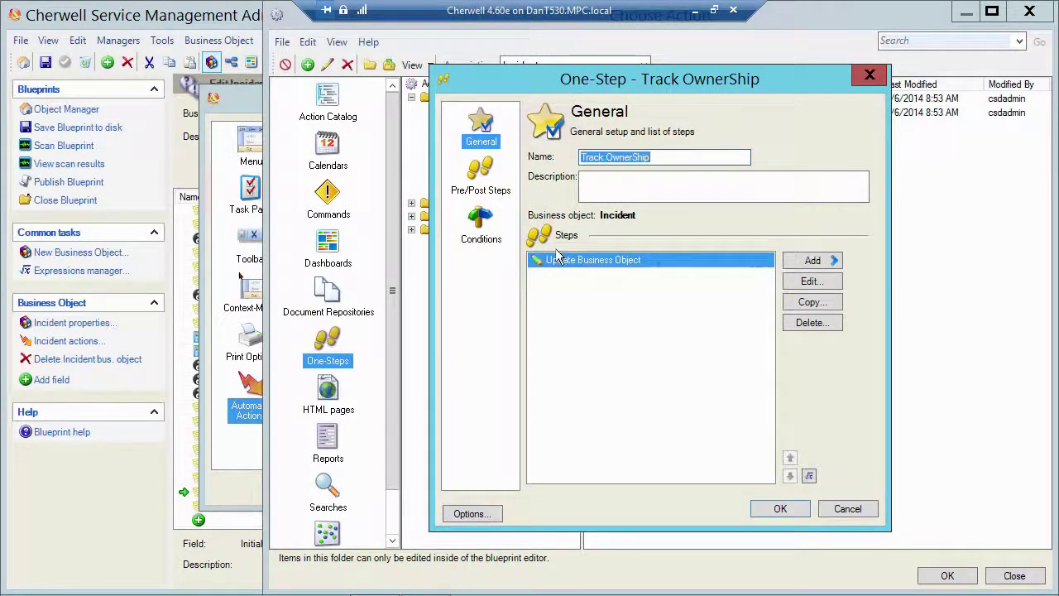
click(805, 282)
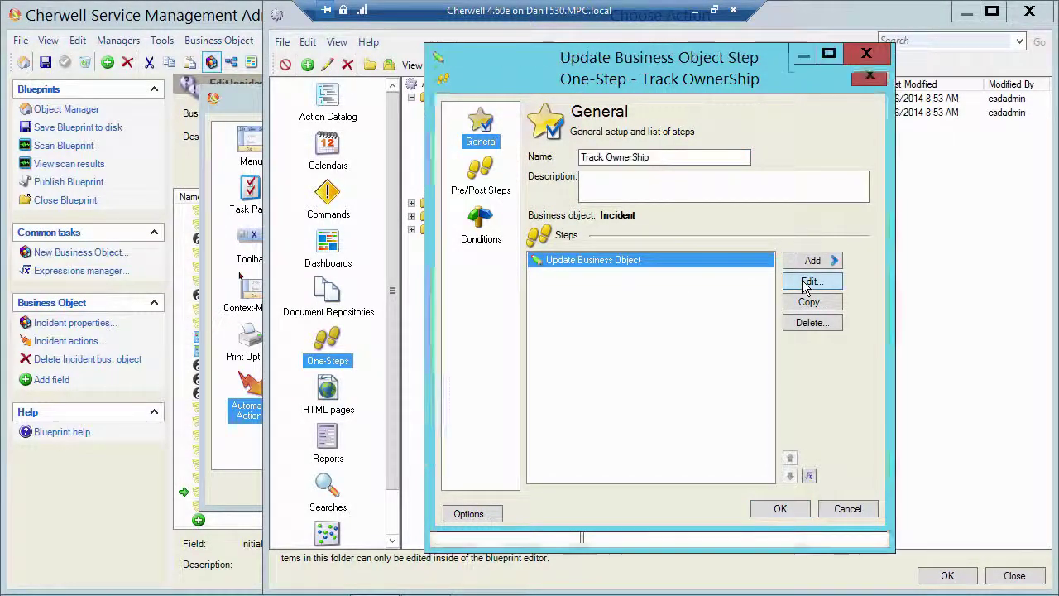
click(482, 475)
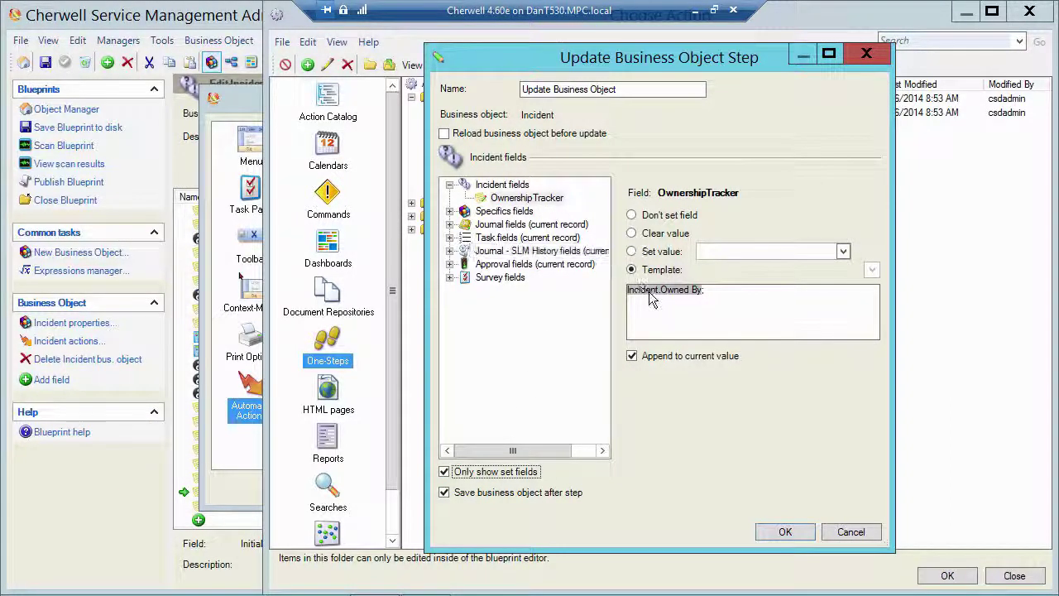
click(708, 292)
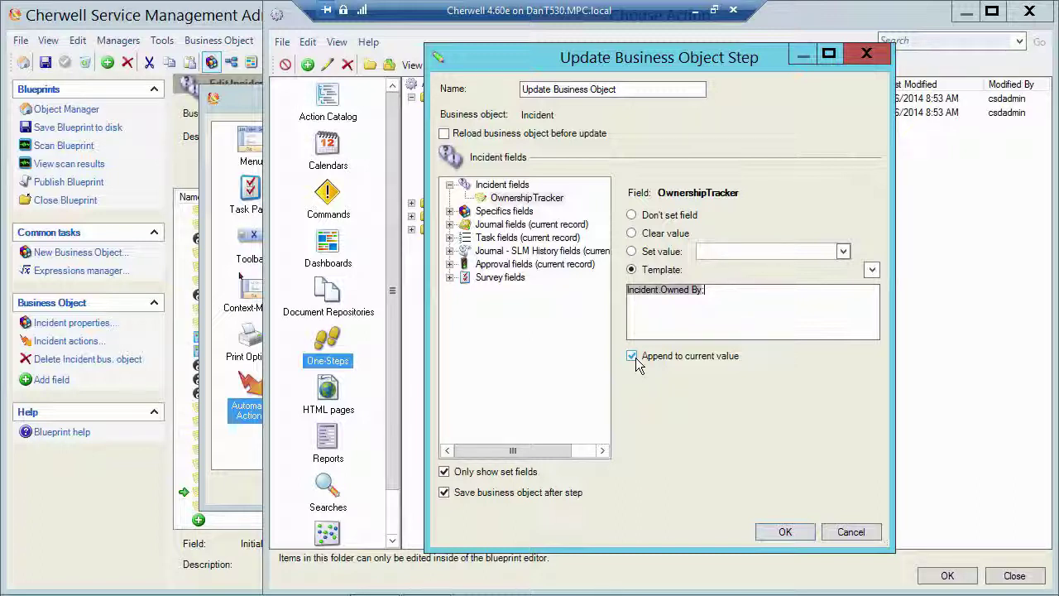
click(848, 534)
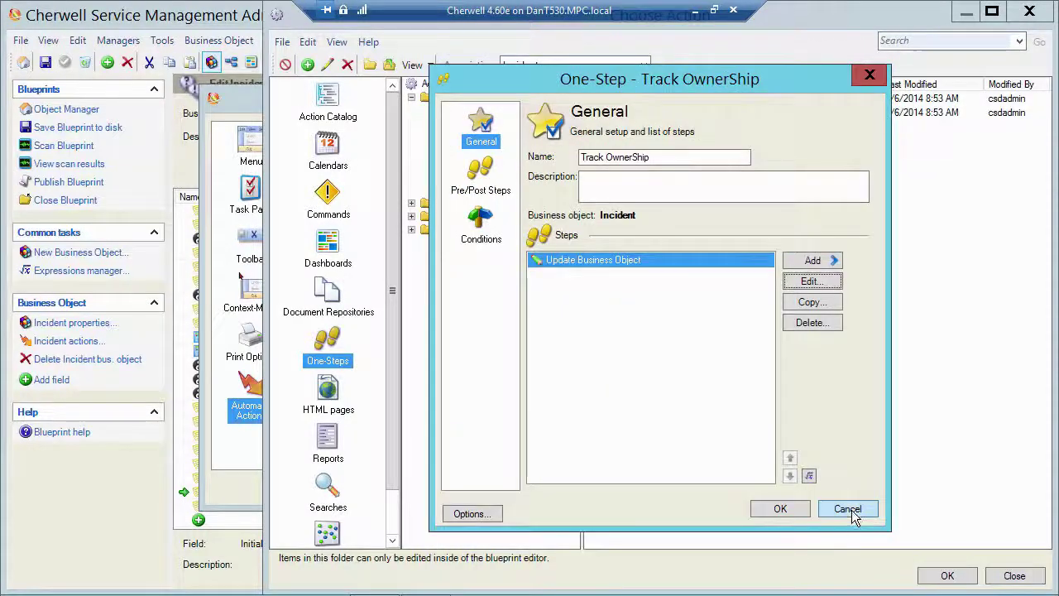
click(848, 509)
click(1014, 575)
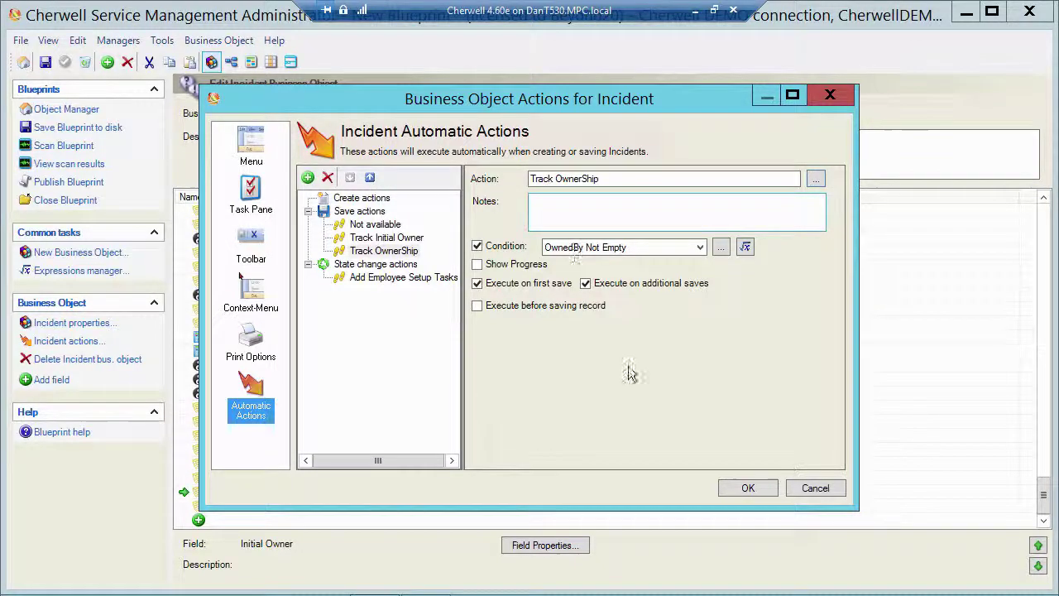
click(813, 487)
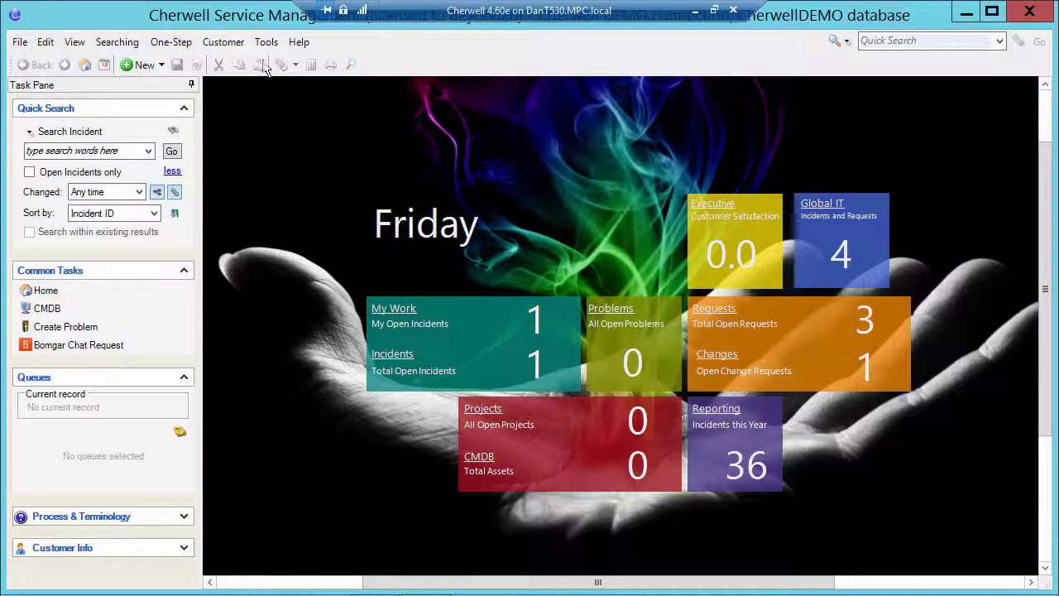
- In the Cherwell Service Management client, list all incidents, sort them by status and open the assigned incident about streaky printouts
click(171, 153)
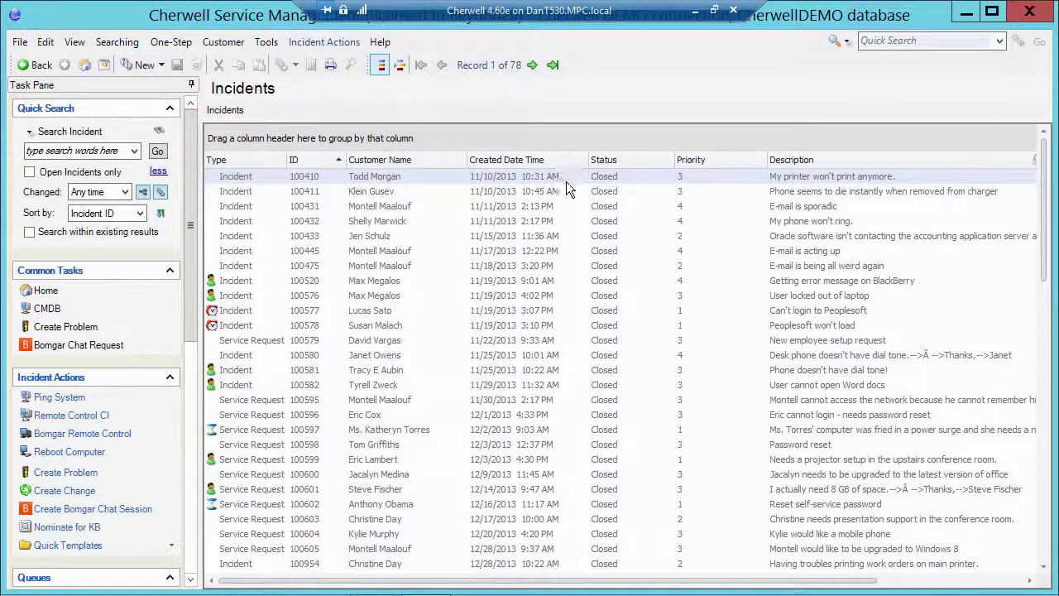
click(605, 160)
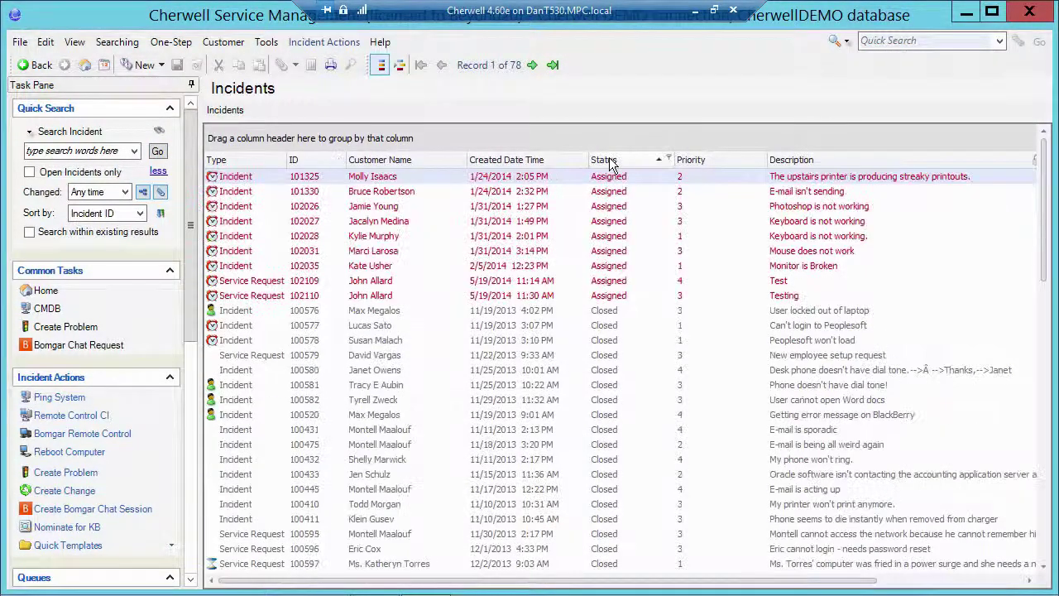
double_click(256, 176)
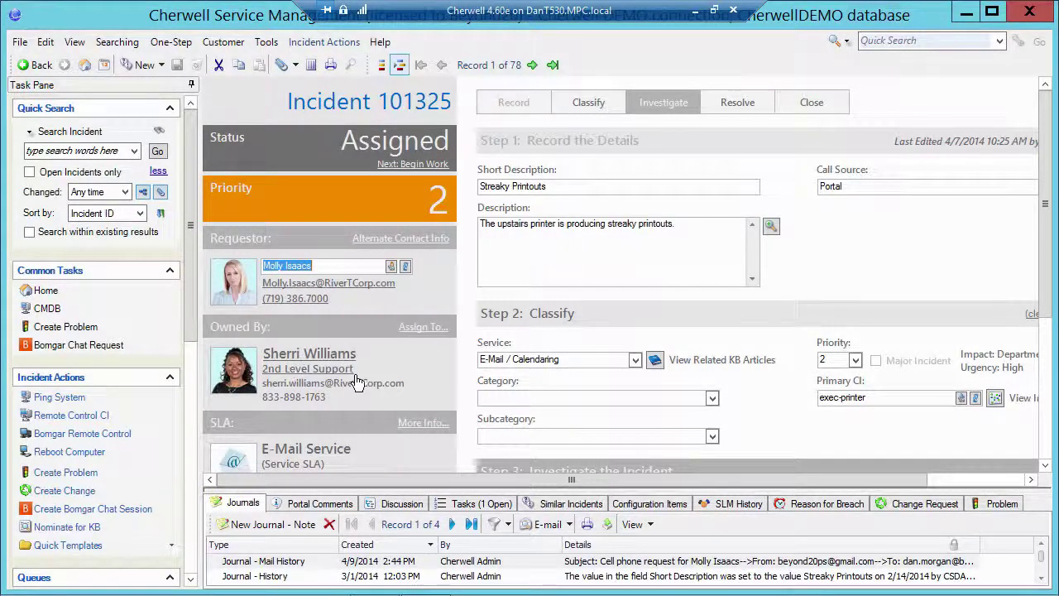
- Assign the streaky printouts incident to the first owner offered in the list, save the record and dismiss the message
click(422, 328)
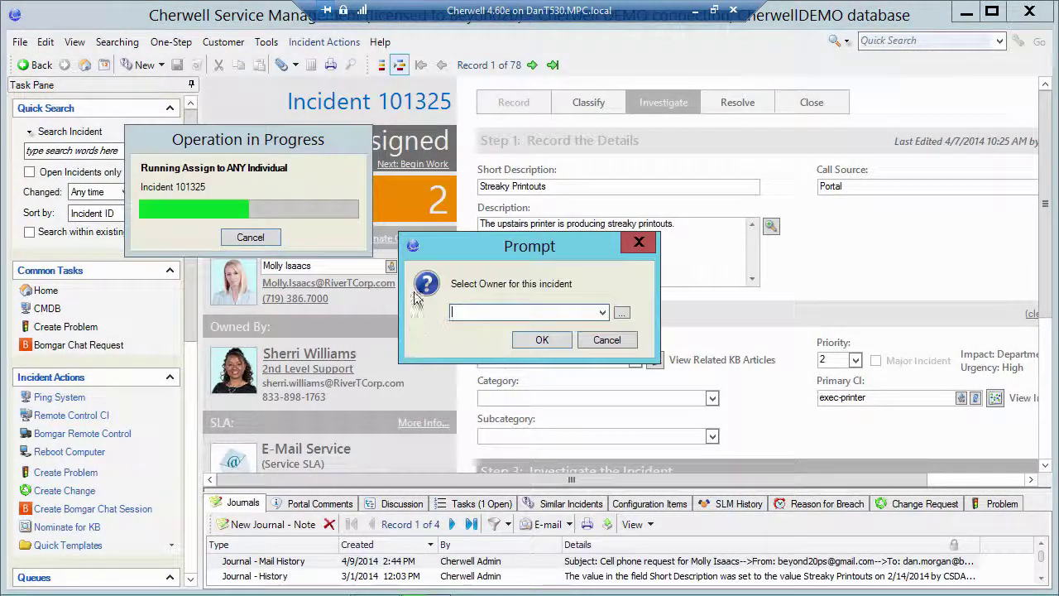
click(605, 313)
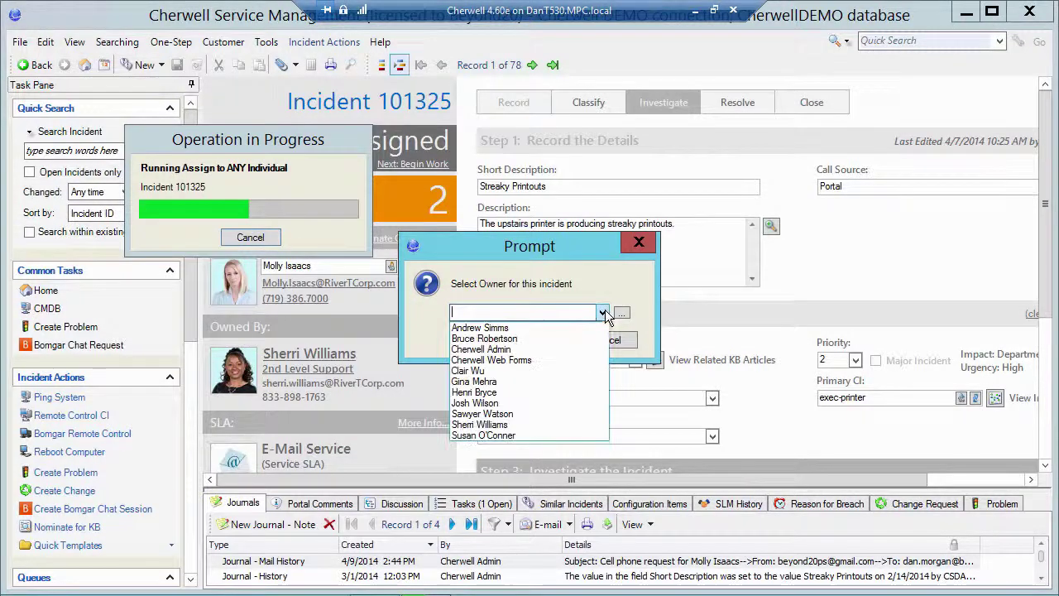
click(513, 329)
click(530, 340)
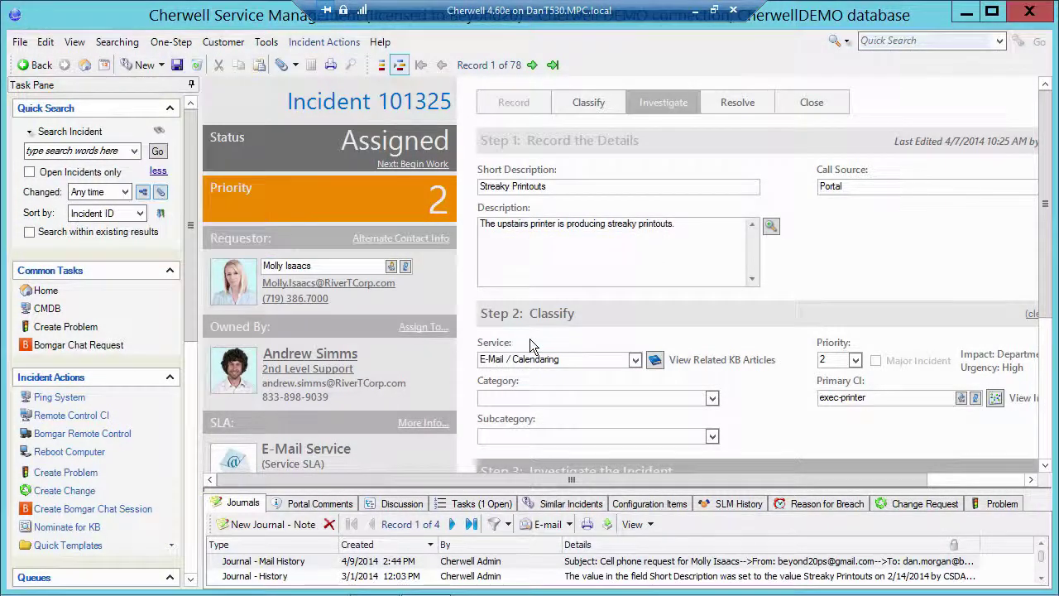
click(179, 71)
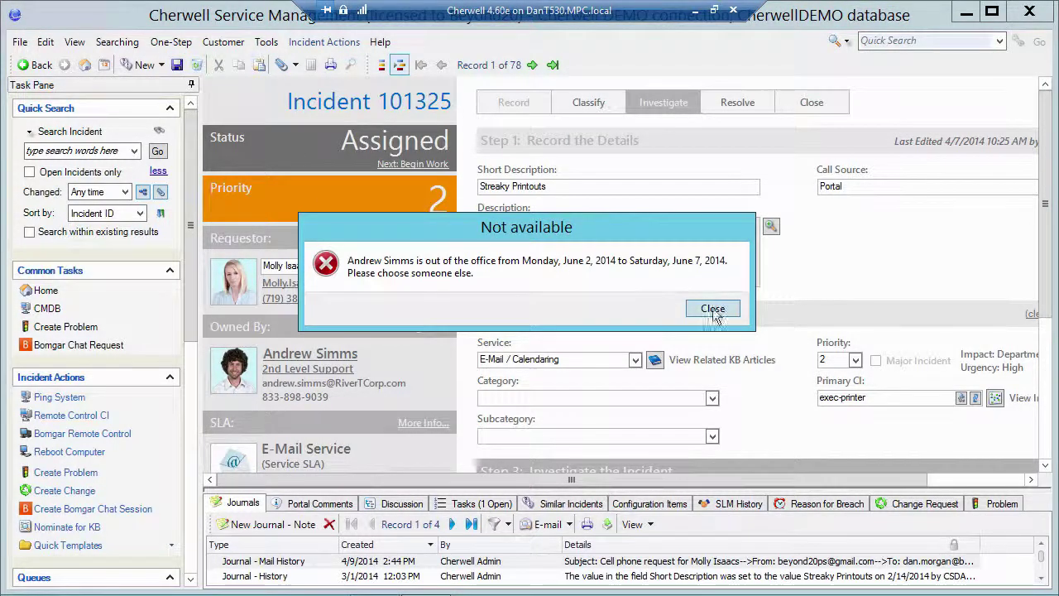
click(712, 309)
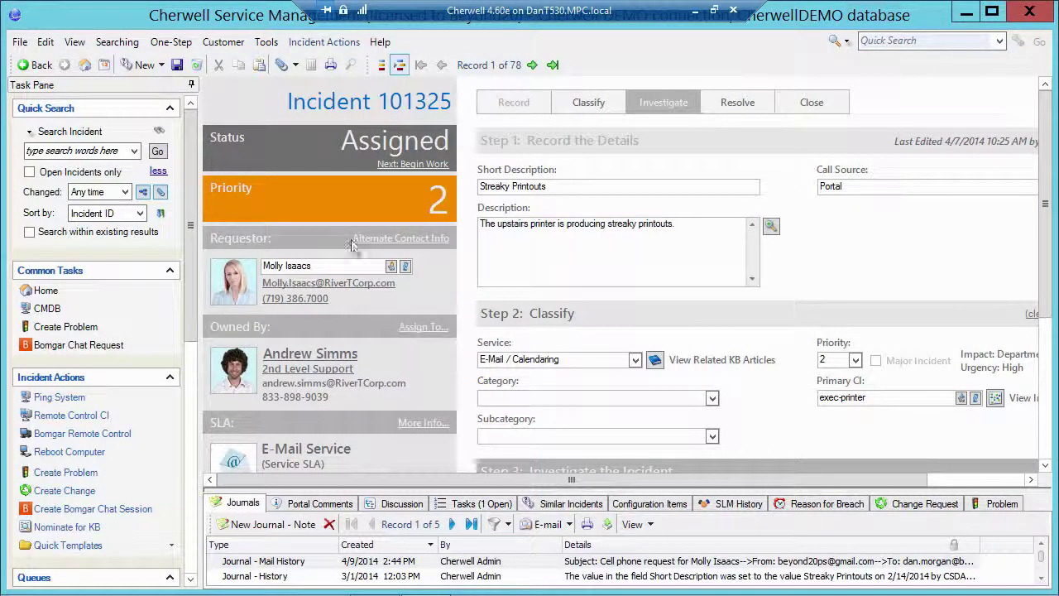
- List all incidents, sort them by status and open the assigned incident about e-mail not sending
click(406, 329)
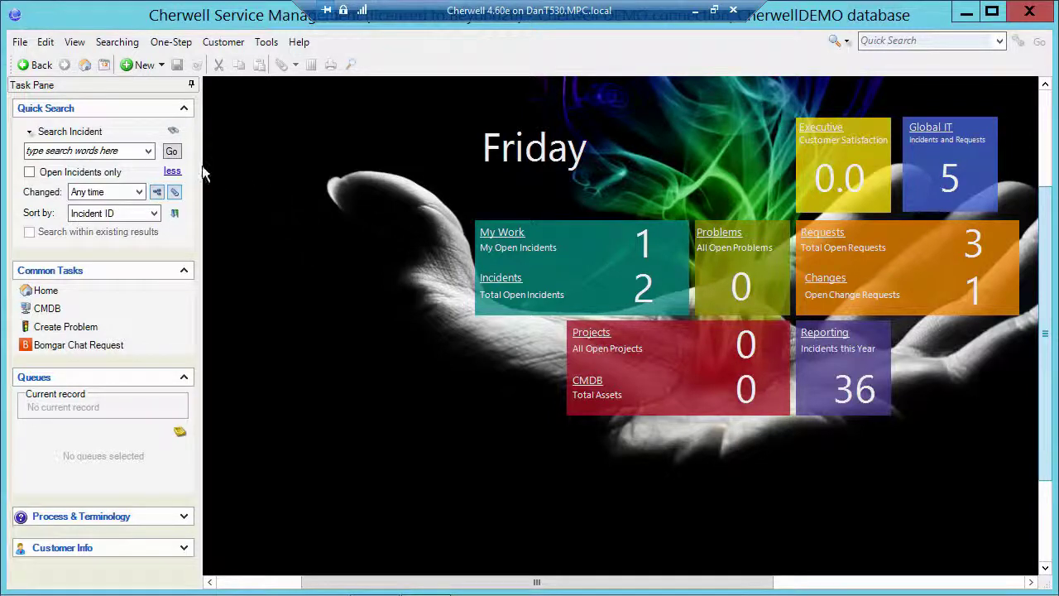
click(172, 152)
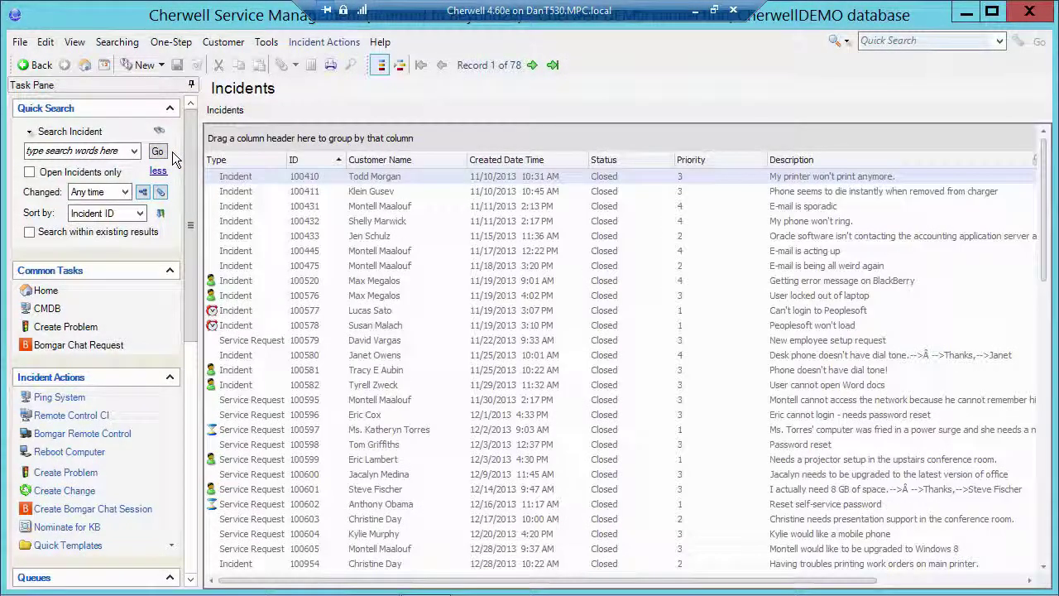
click(612, 159)
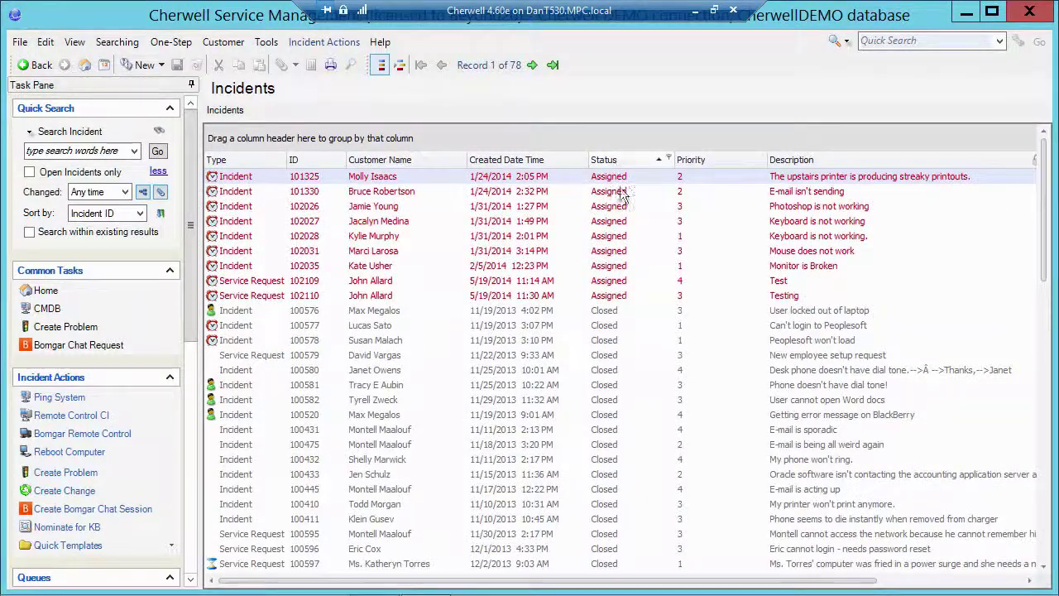
click(239, 194)
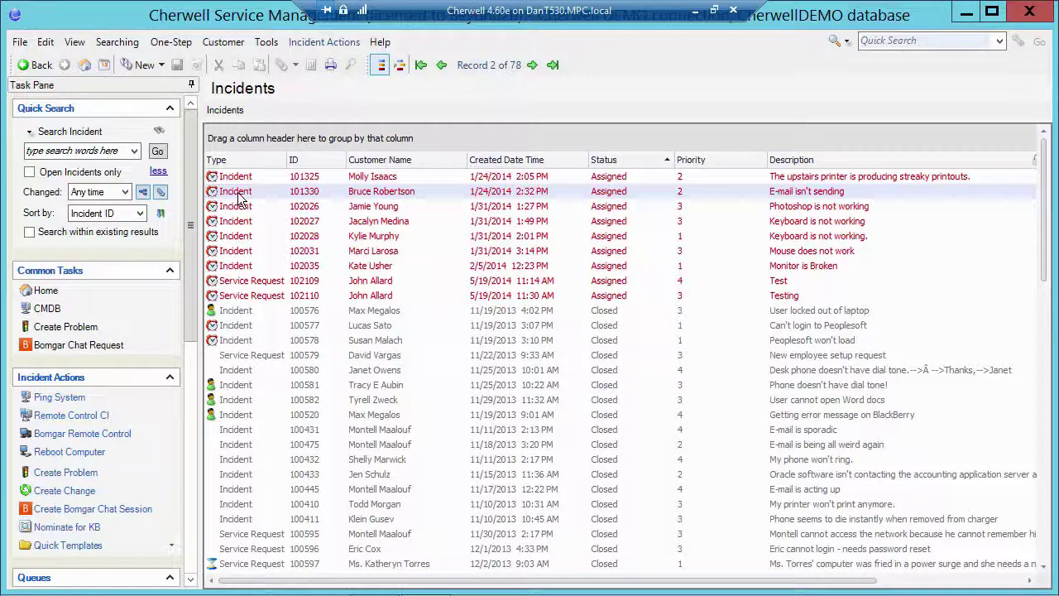
double_click(239, 196)
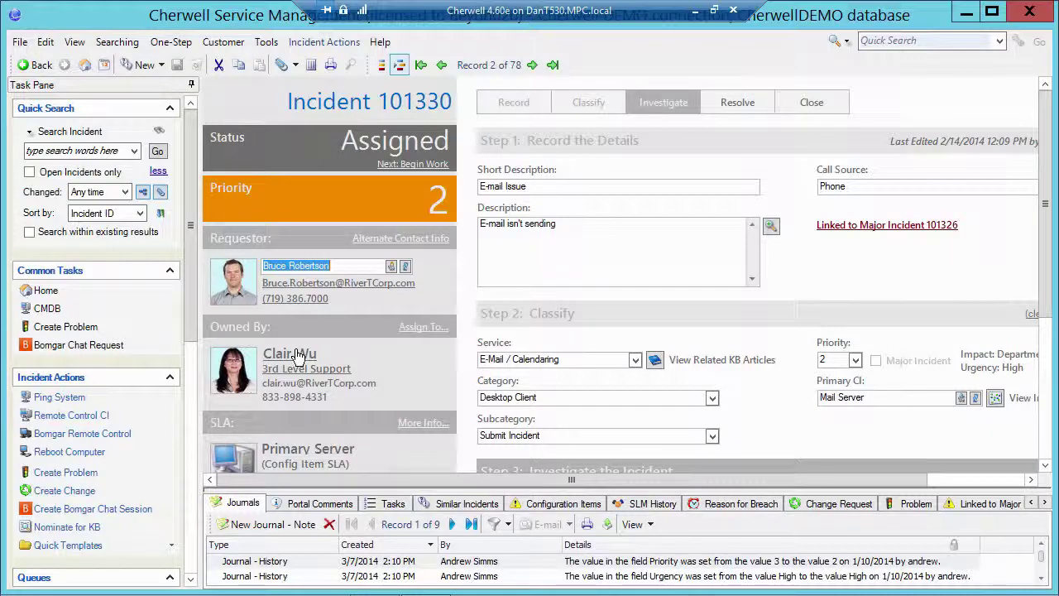
- Reassign the e-mail incident to the seventh owner offered in the list and save the record
click(420, 330)
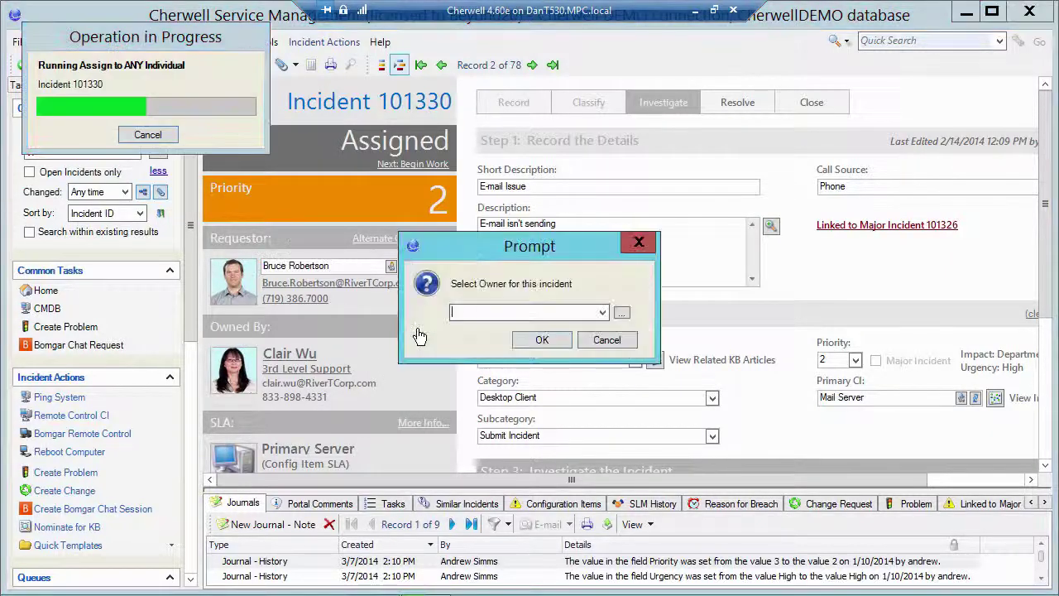
click(603, 312)
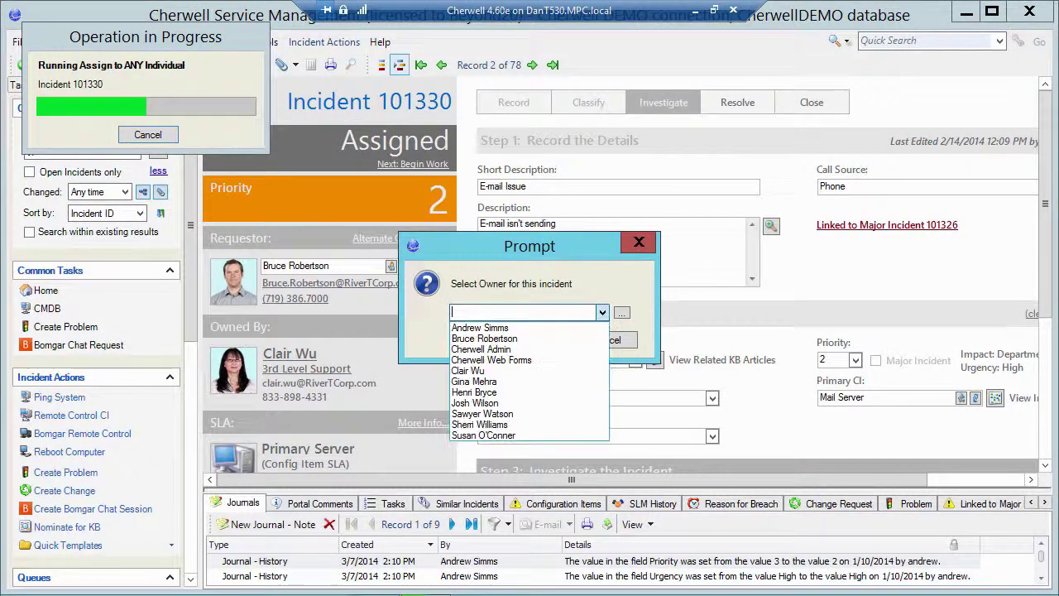
click(474, 392)
click(542, 341)
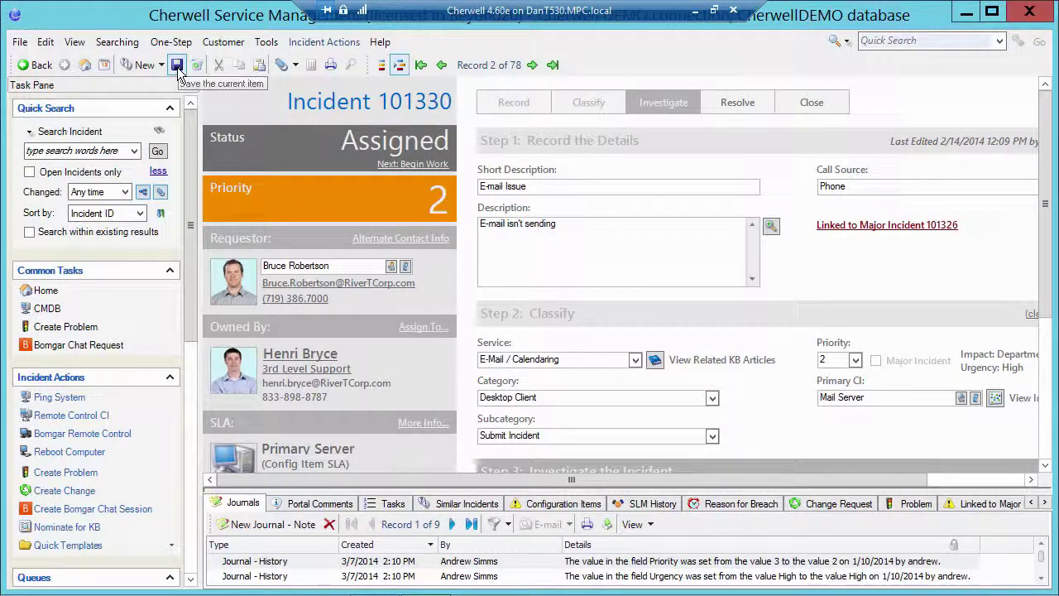
click(175, 66)
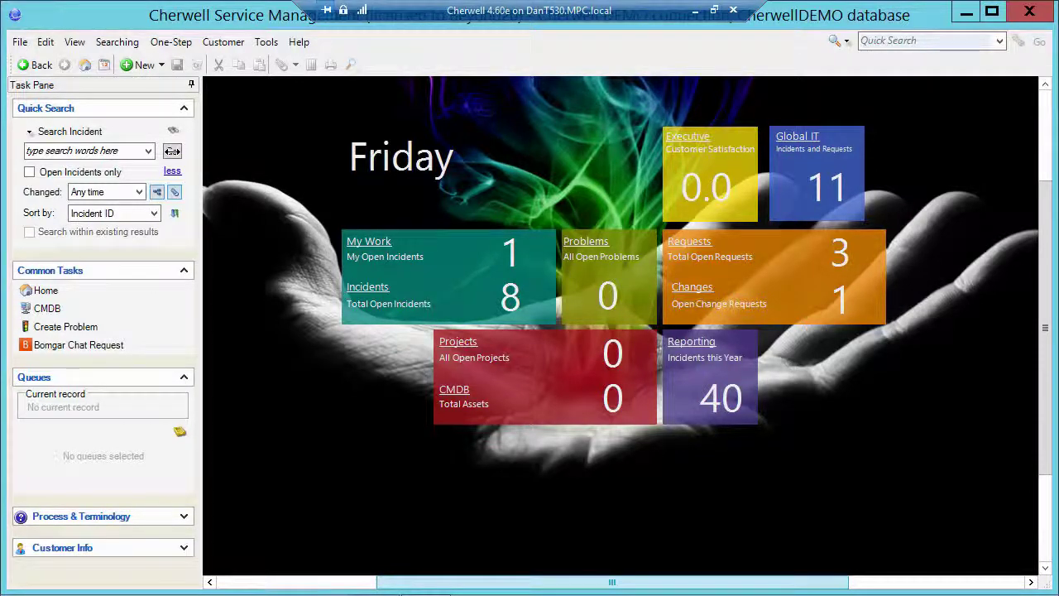
- List all incidents again, sort them by status and open the assigned incident about streaky printouts
click(172, 151)
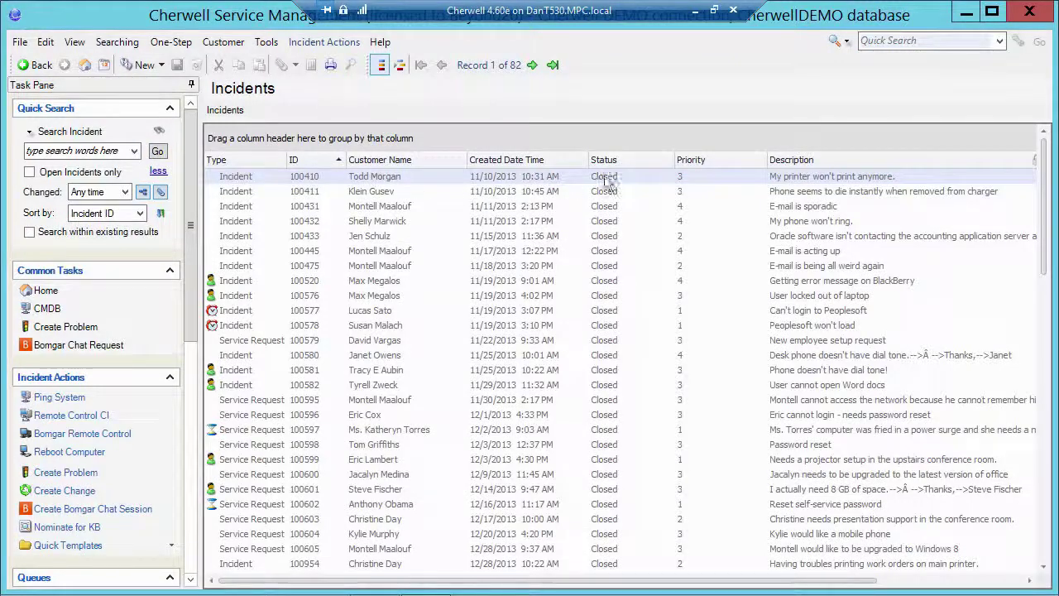
click(637, 159)
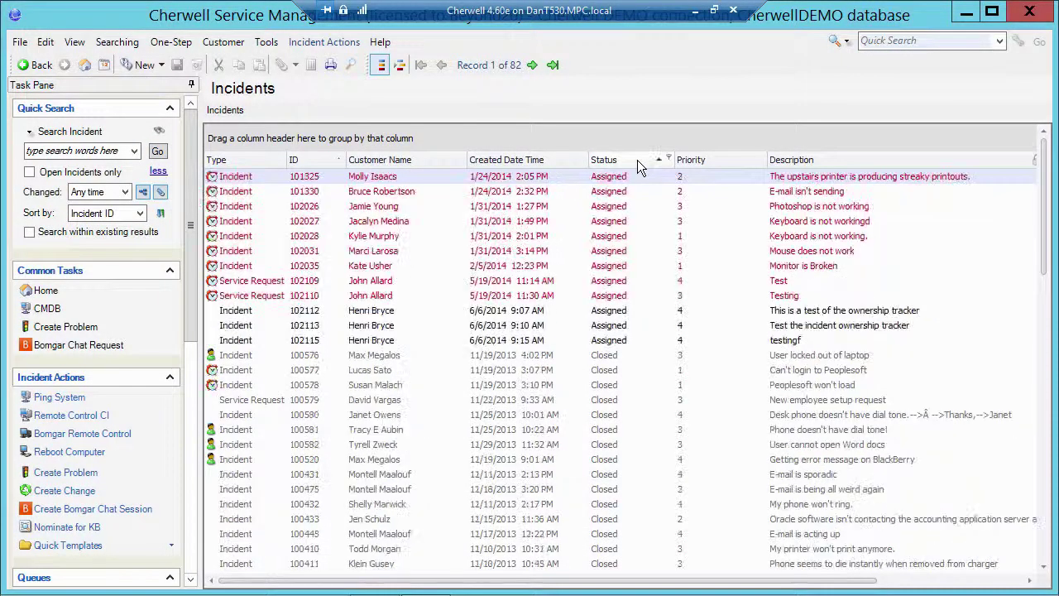
double_click(244, 178)
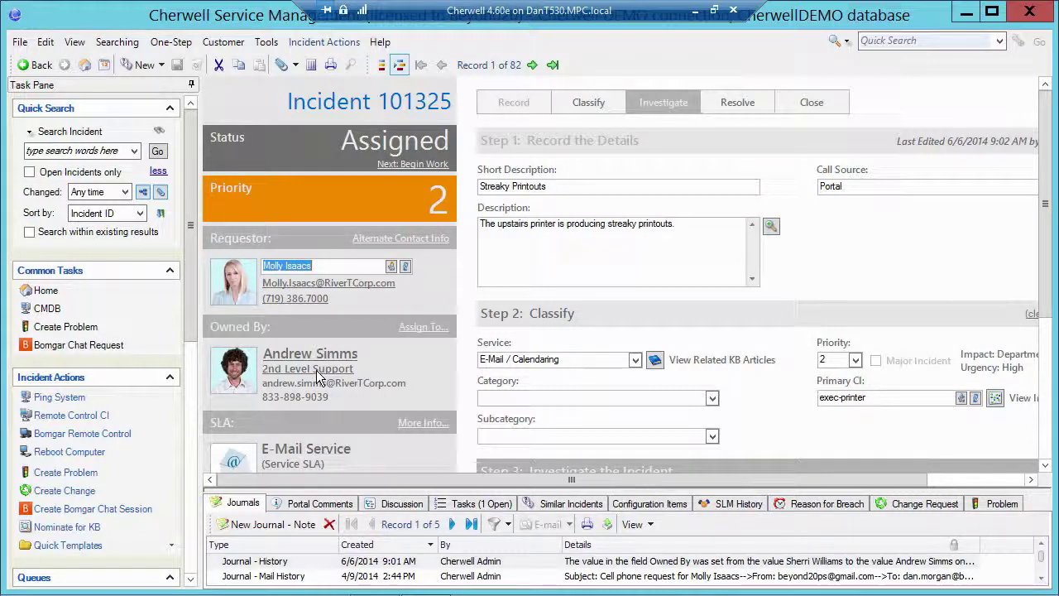
- Run the Show Me Data One-Step from the global BeyondCherwell folder on the streaky printouts incident
click(171, 42)
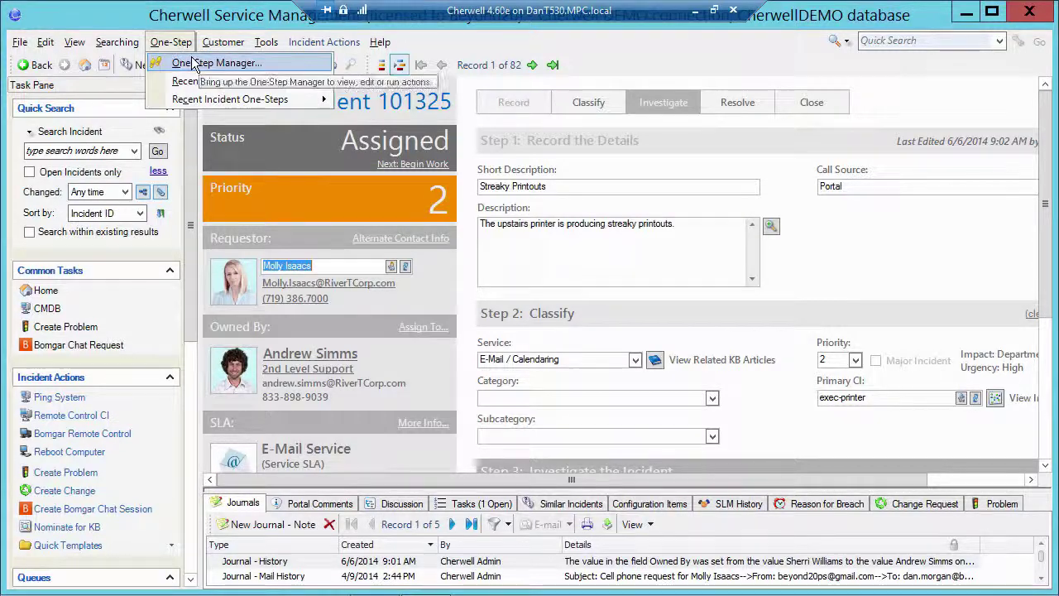
click(194, 64)
click(359, 143)
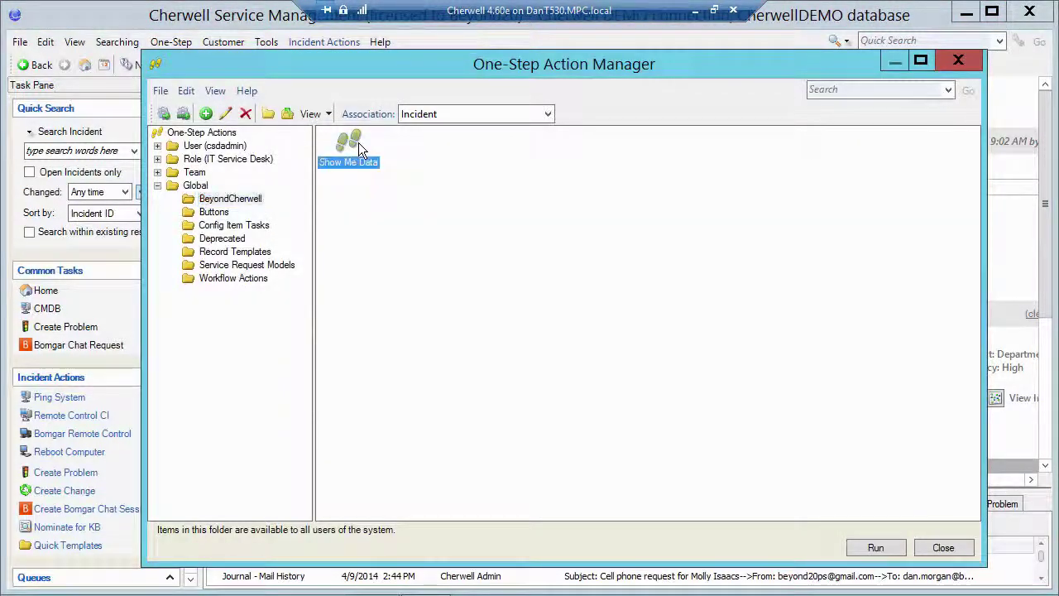
double_click(358, 143)
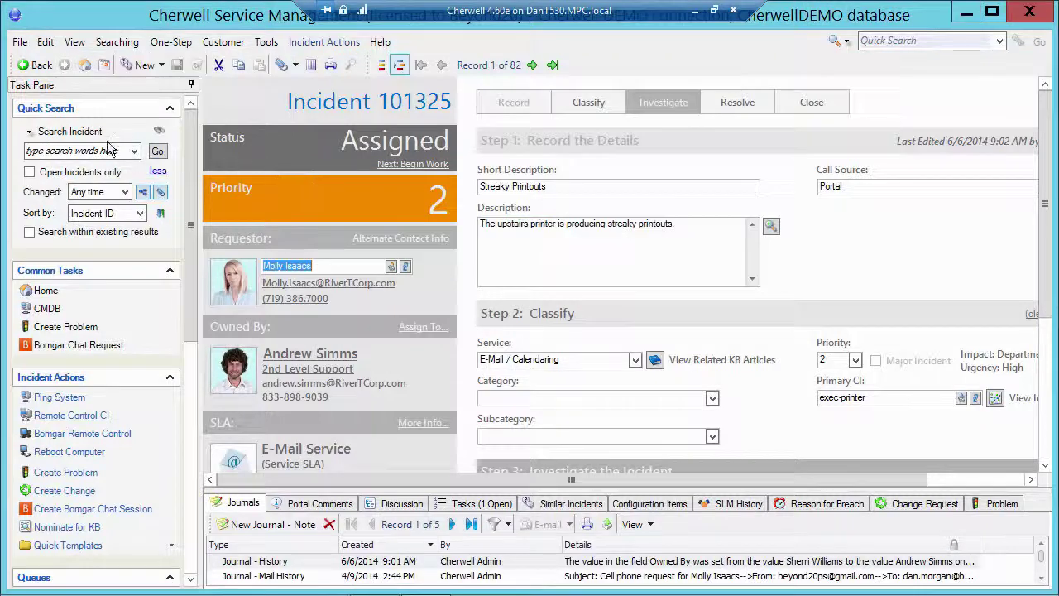
- Create a new incident, entering the requestor's name, the short description "Test" and the description "Test the ownership"
click(139, 66)
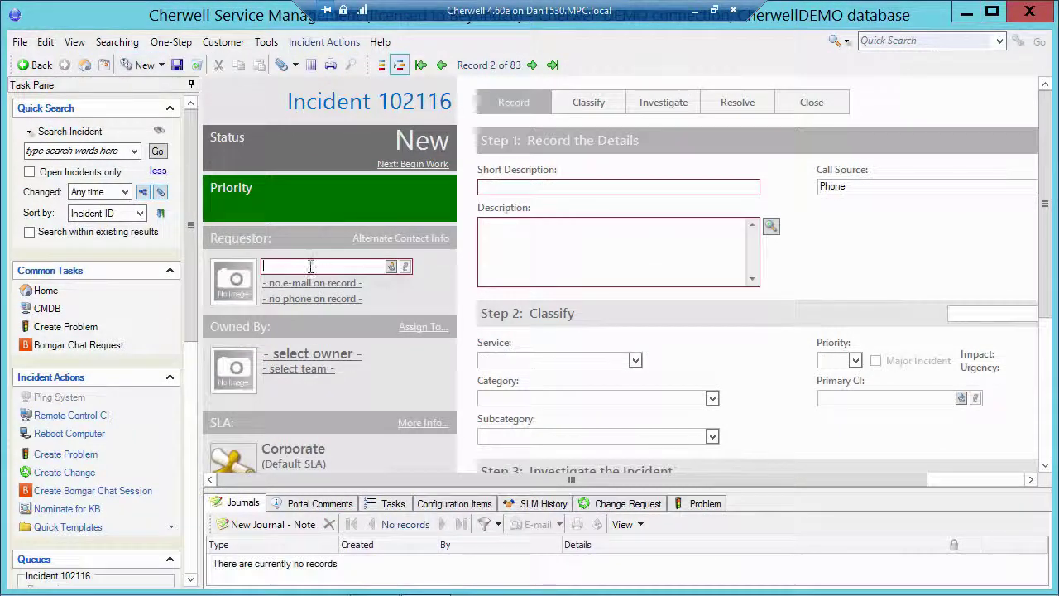
text(henri)
key(Tab)
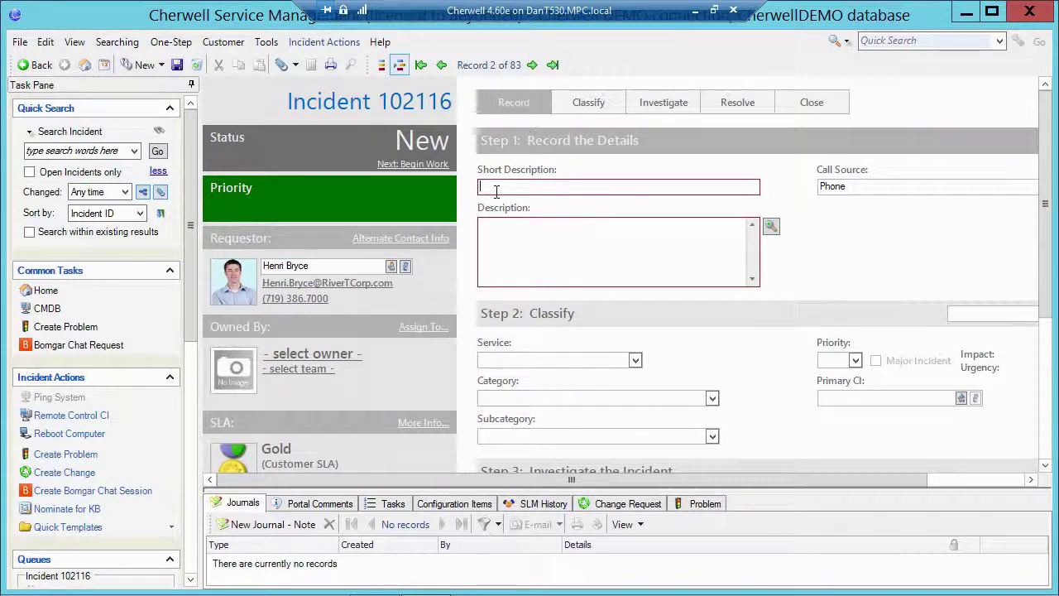
text(Tem)
text(t)
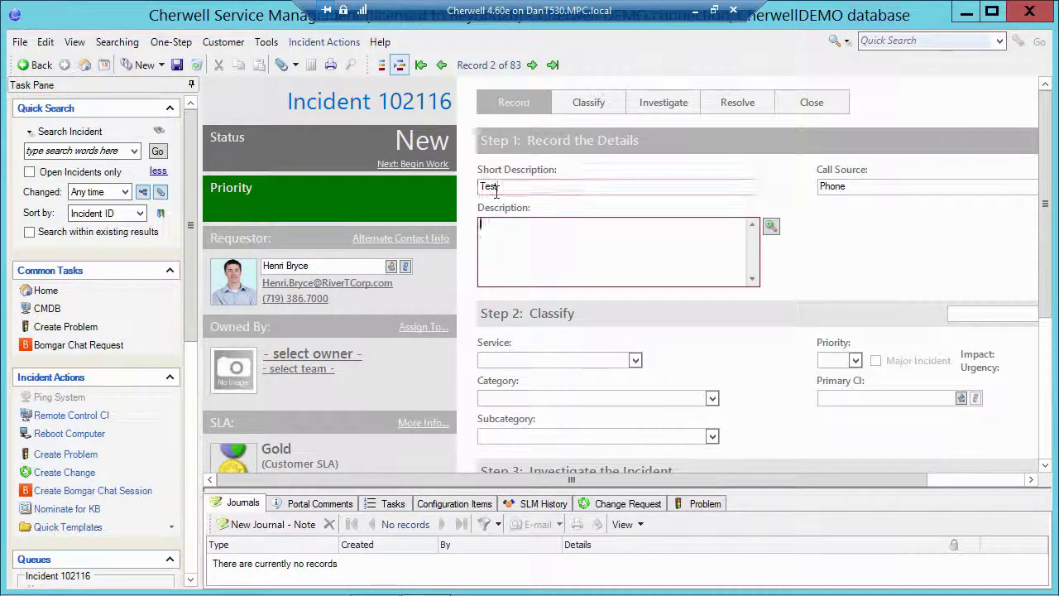
key(Tab)
text(Test the )
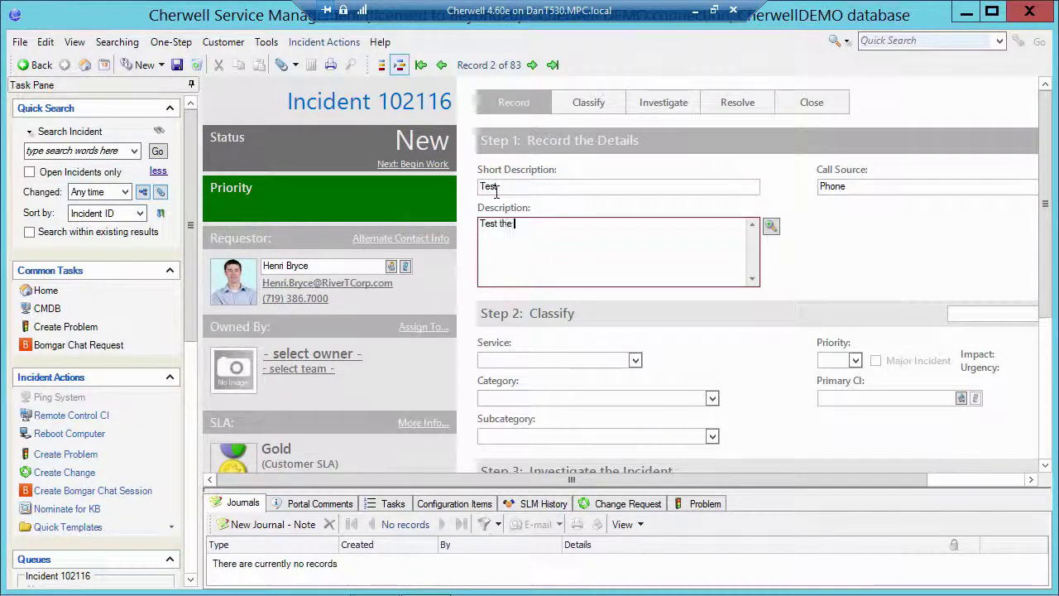
text(ownership)
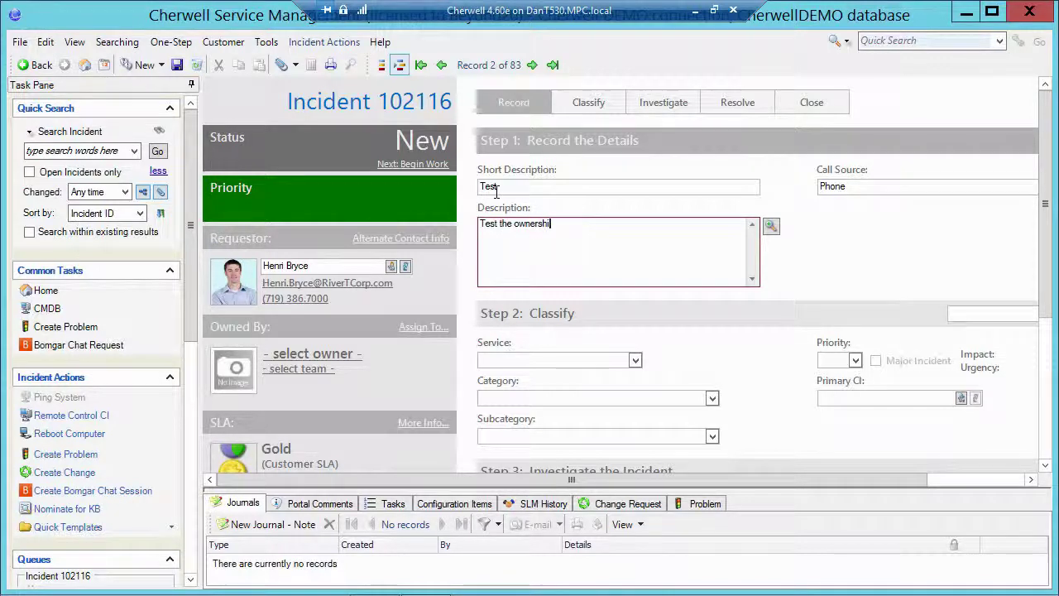
- Set the new incident's priority to 4, with Individual impact and Medium urgency
key(Tab)
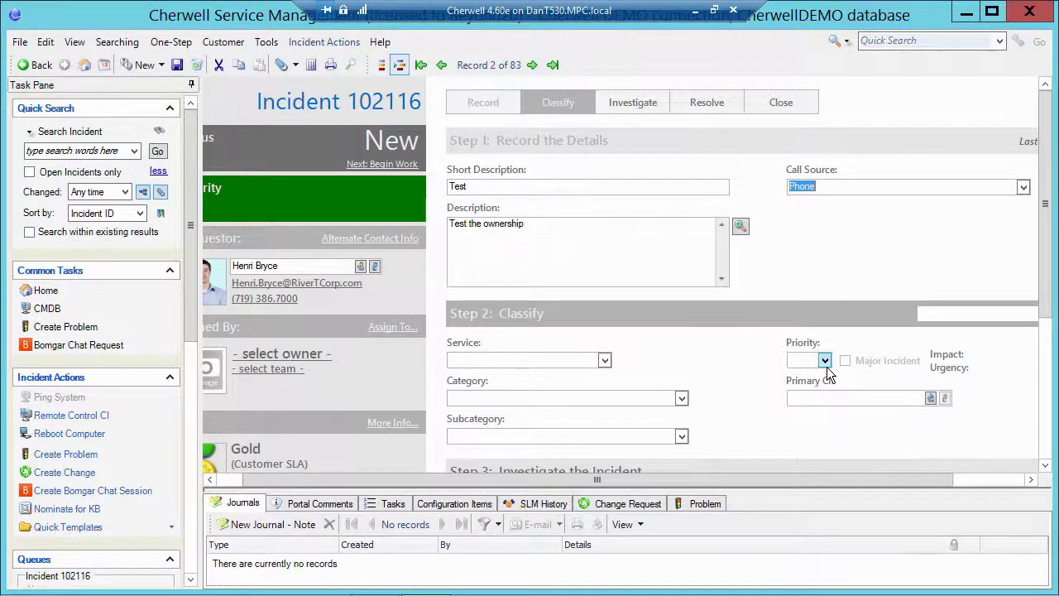
click(825, 360)
click(993, 422)
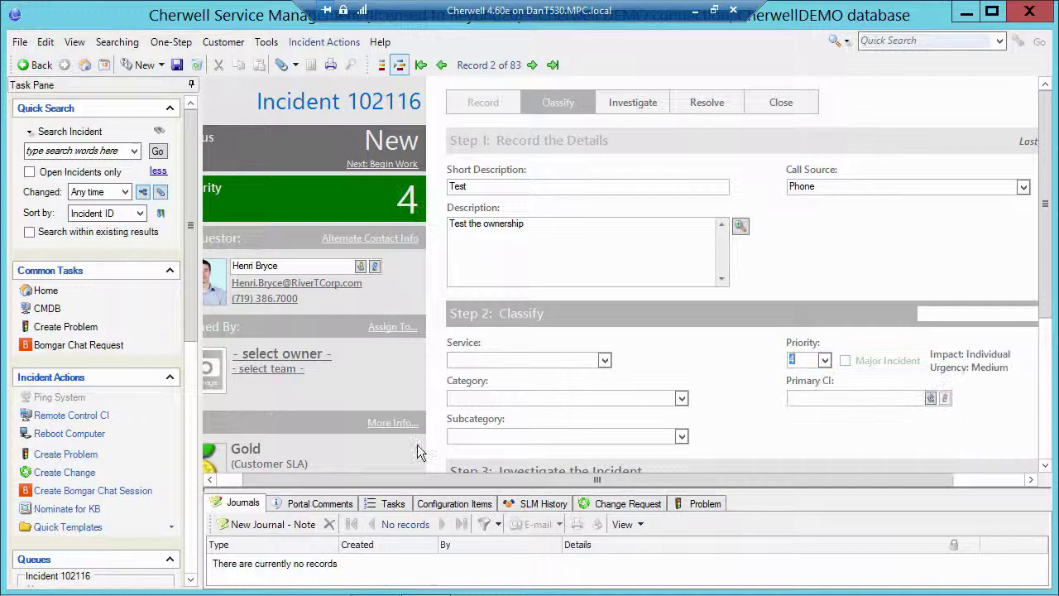
- Start selecting an owner for the new incident and choose 3rd Level Support as the owning team
click(229, 480)
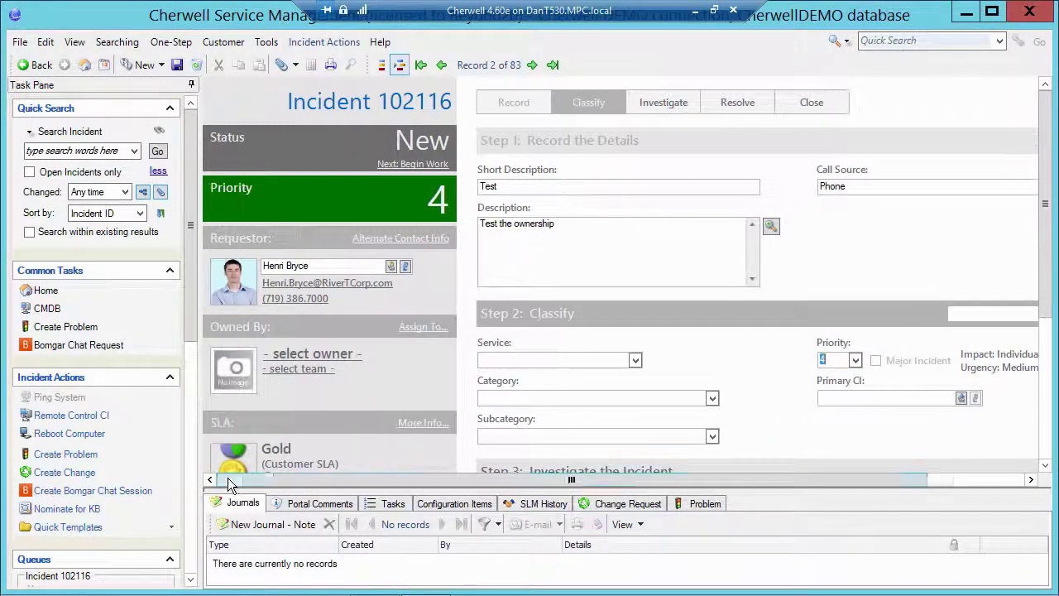
click(343, 356)
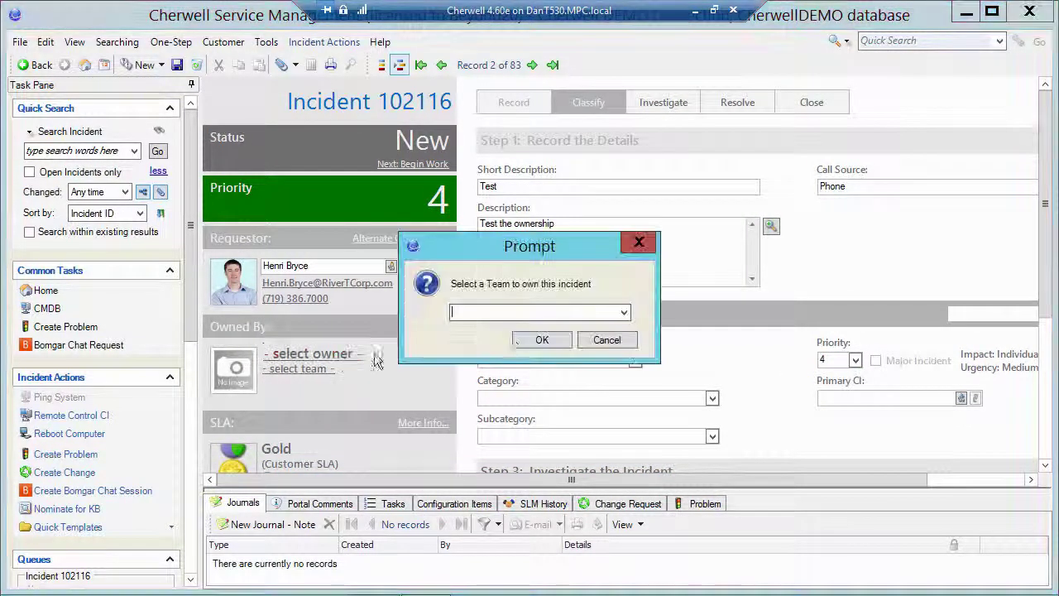
click(624, 312)
click(532, 345)
click(532, 344)
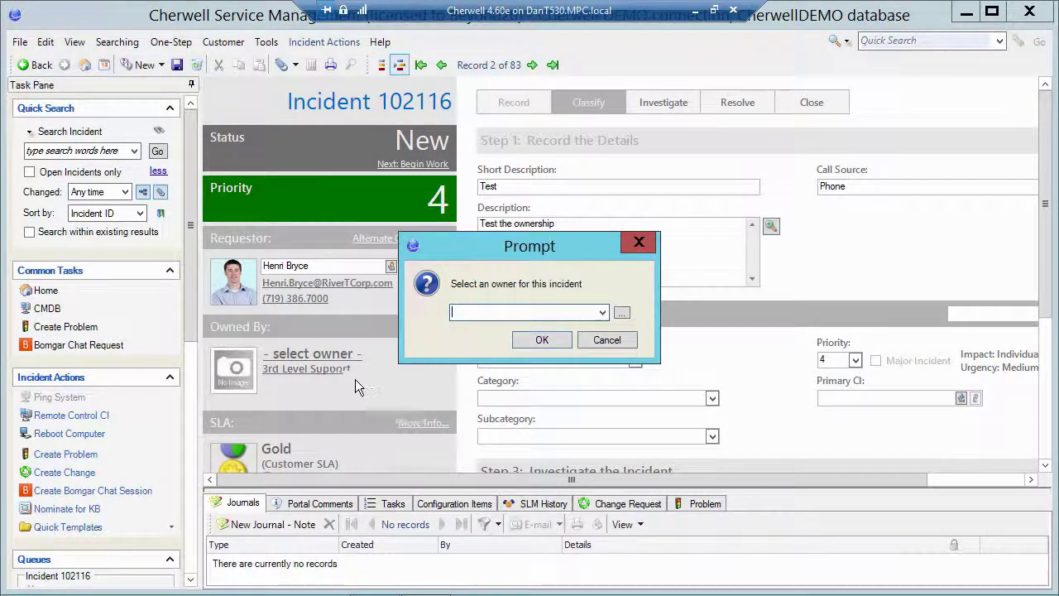
- Choose the second team member offered as the new incident's owner and save the record
click(603, 313)
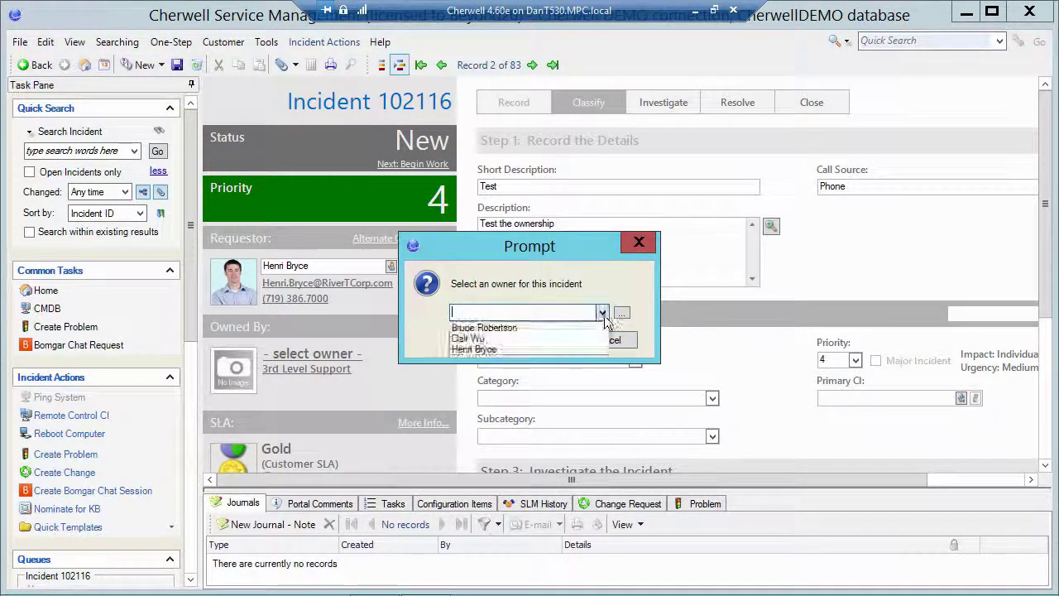
click(487, 338)
click(537, 341)
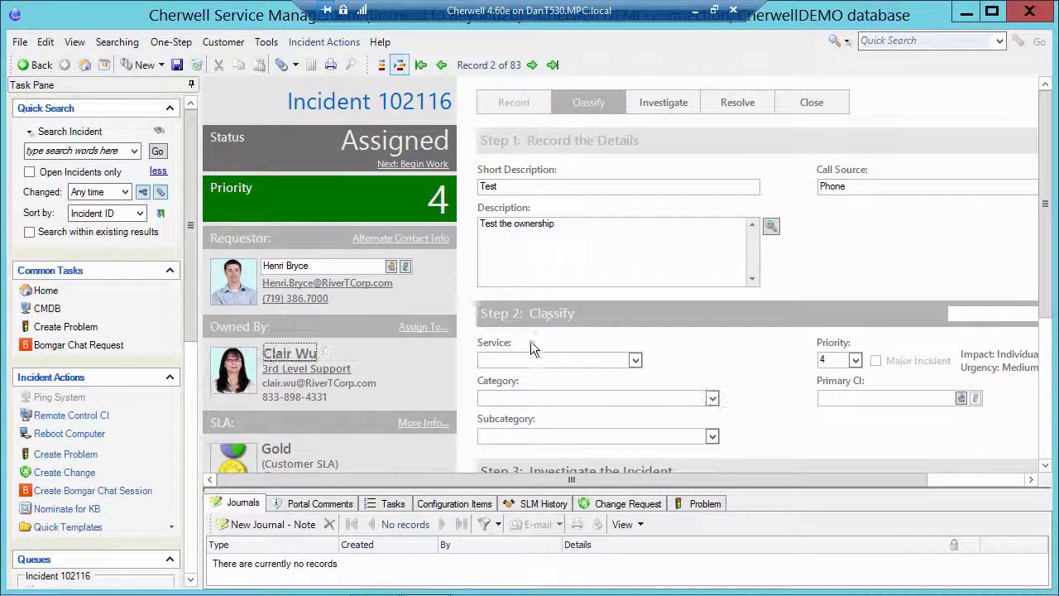
click(176, 66)
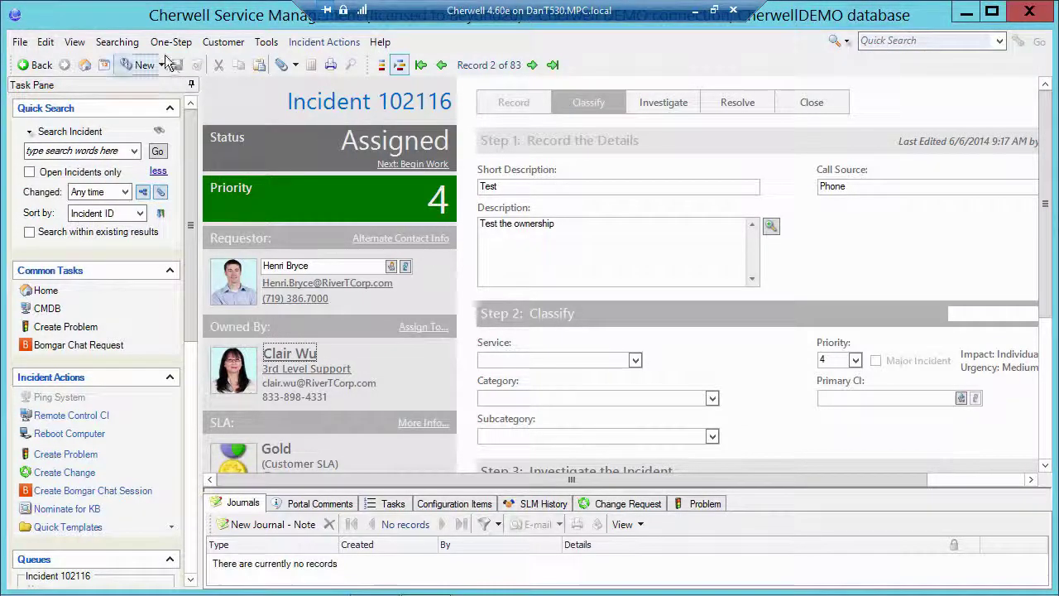
- Run the Show Me Data One-Step on the new test incident to check its initial owner, and close the message
click(170, 41)
mouse_move(188, 99)
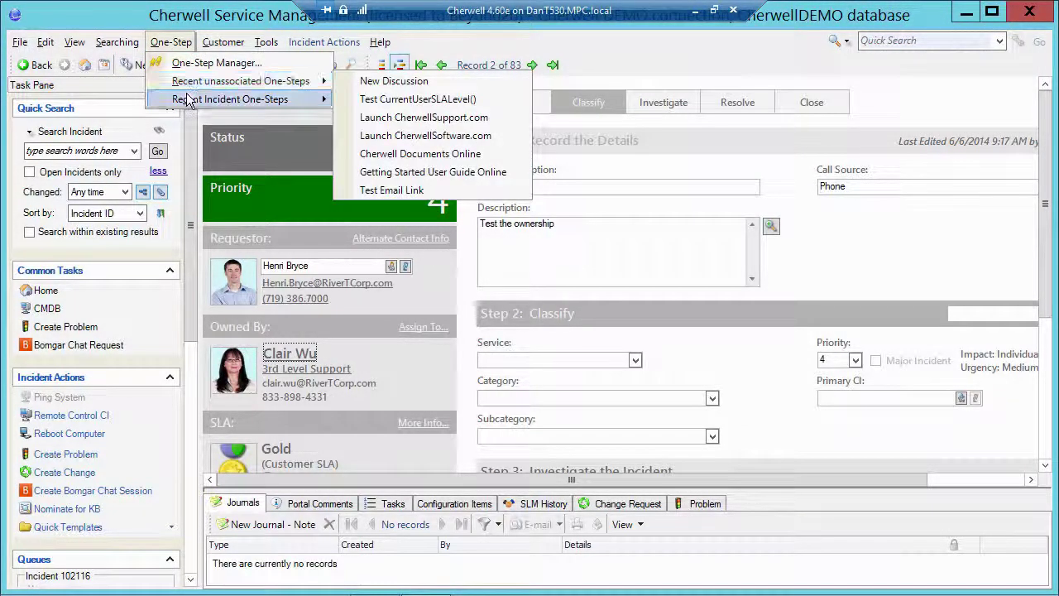
click(217, 63)
double_click(359, 141)
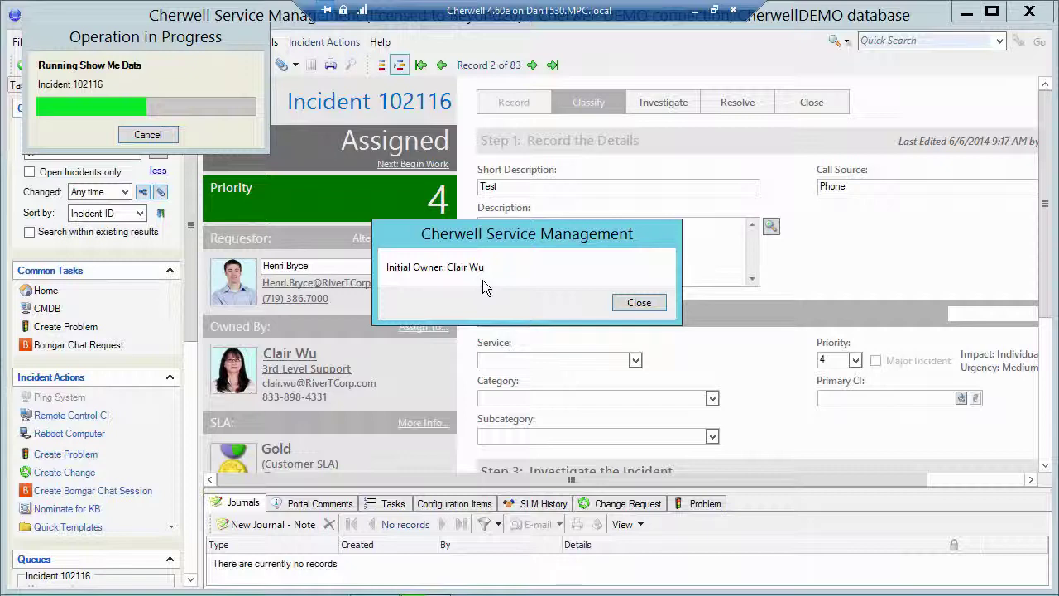
click(639, 302)
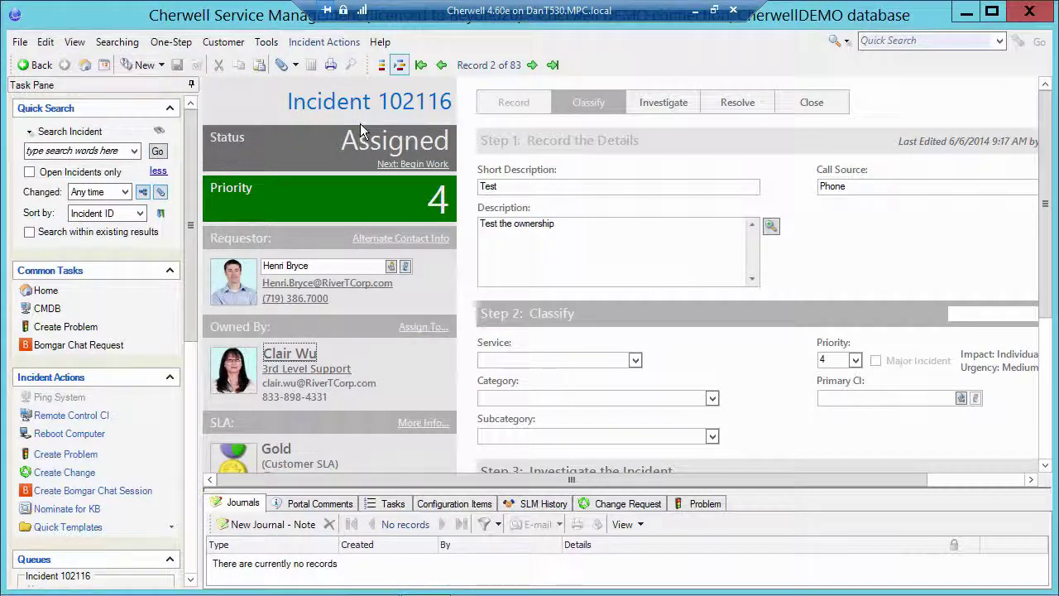